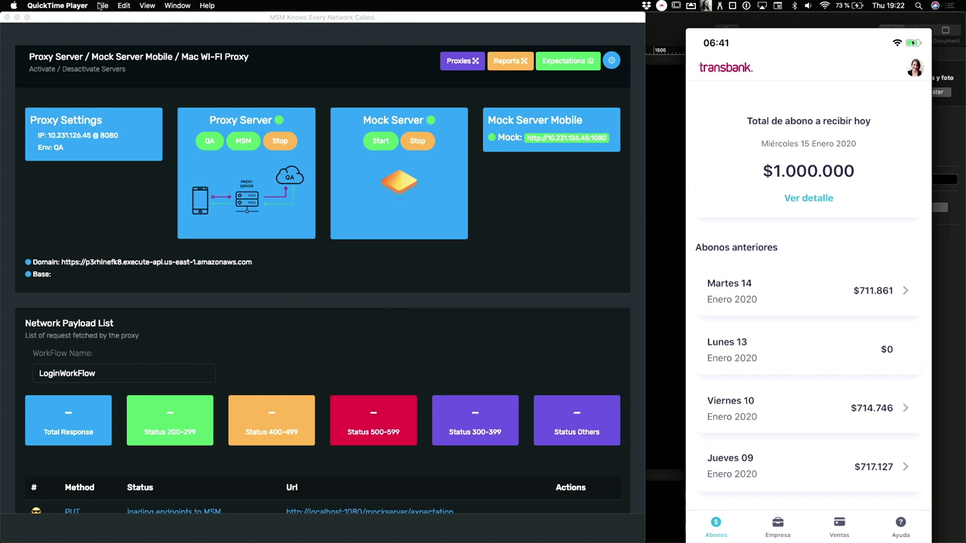
Start a new movie recording in QuickTime Player with the connected iPhone as the camera source.
click(101, 6)
click(134, 18)
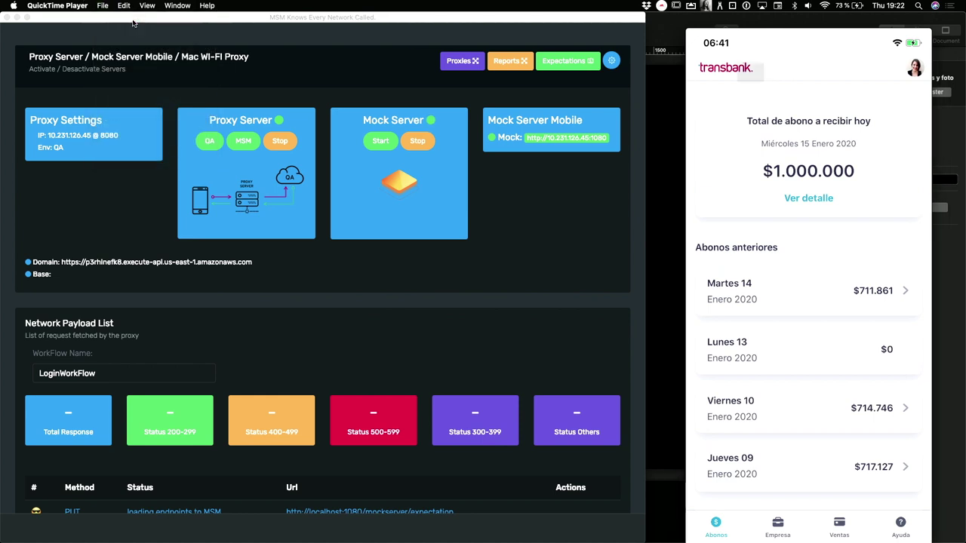
click(761, 93)
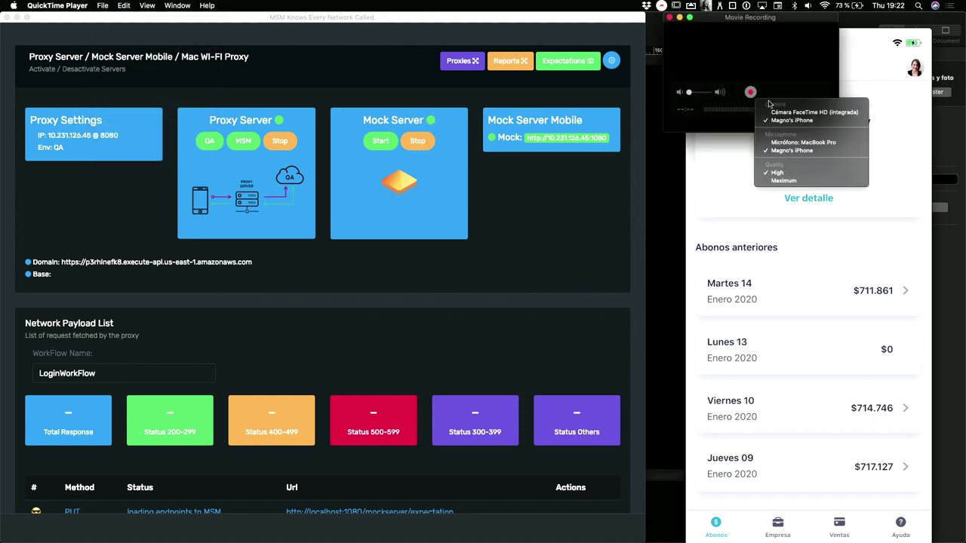
click(792, 120)
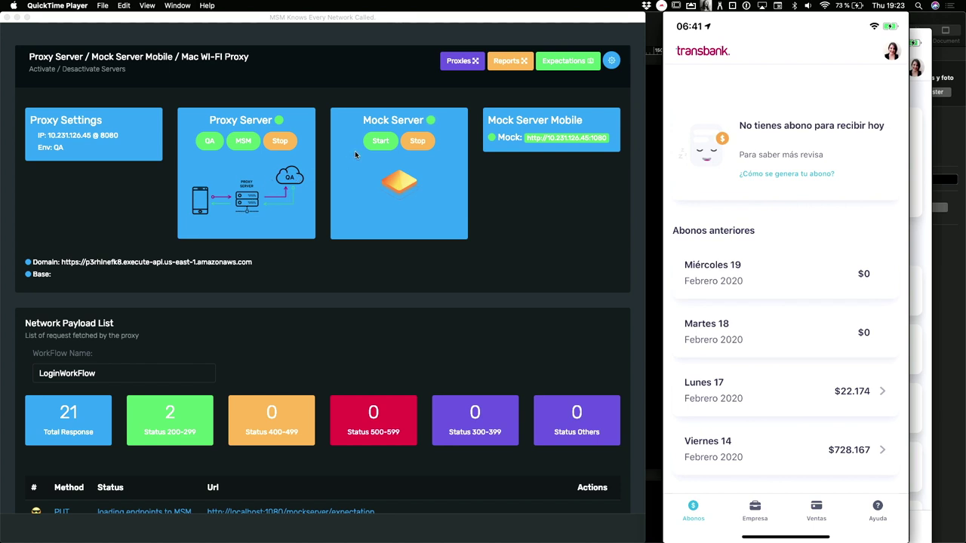
Switch to MSM, stop the proxy server and restart it in QA mode.
click(297, 143)
click(281, 142)
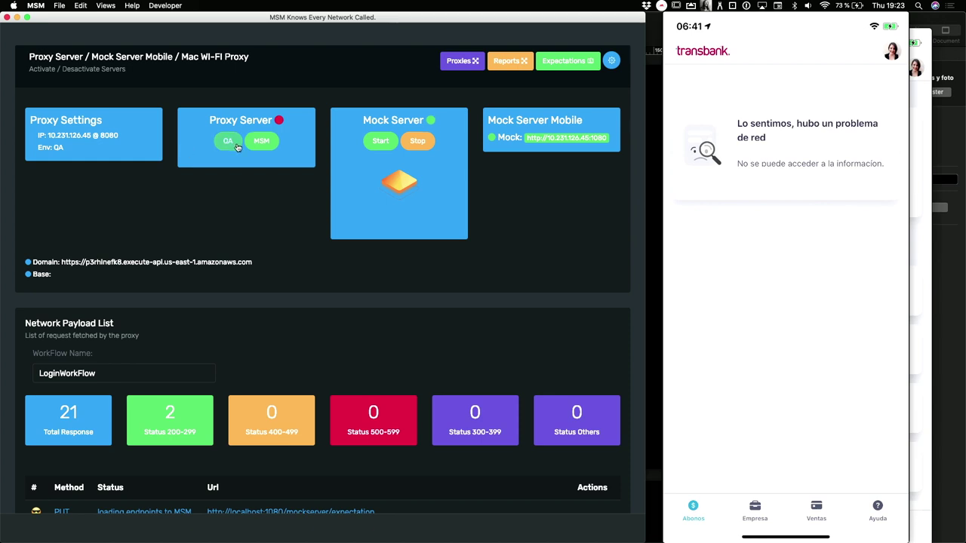
click(236, 144)
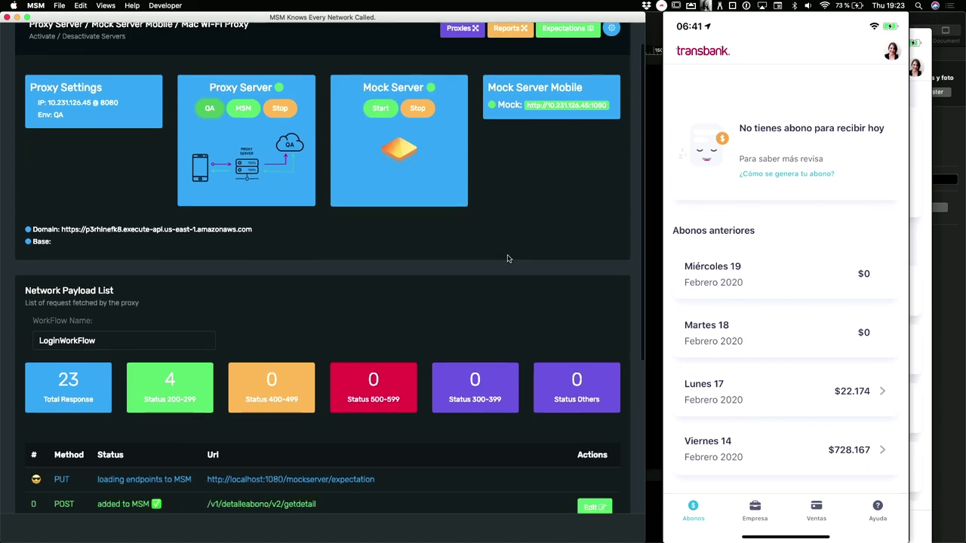
Clear all entries from the Network Payload List.
scroll(509, 261, down, 5)
scroll(549, 384, down, 8)
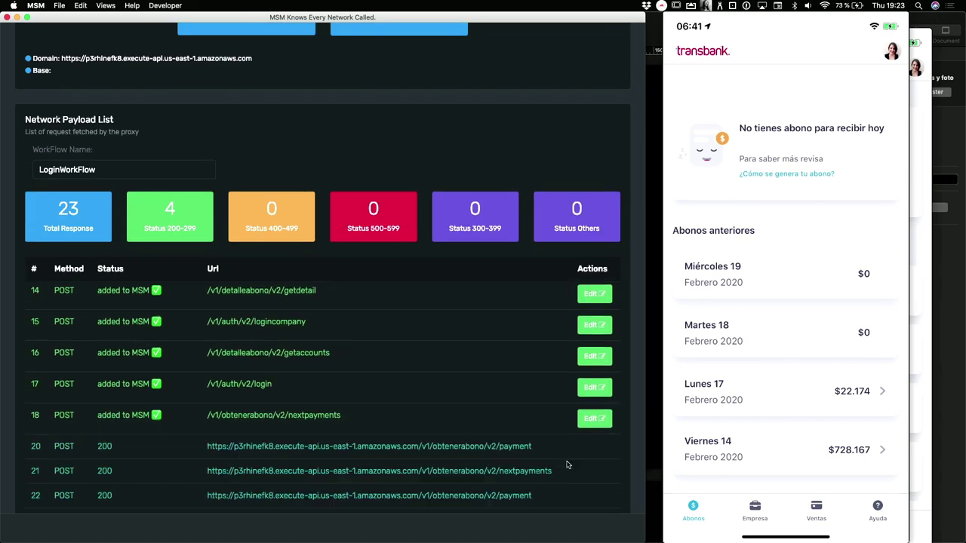
click(547, 408)
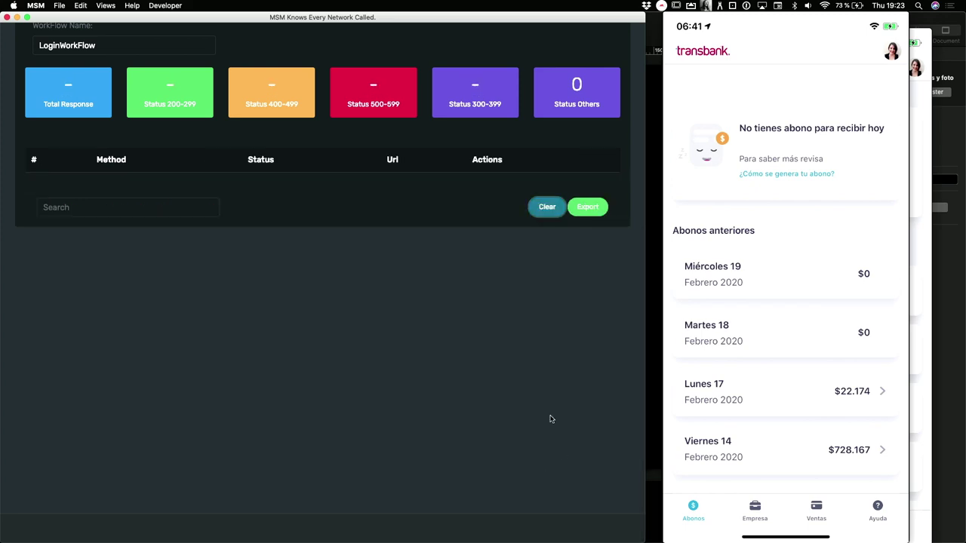
scroll(390, 319, up, 5)
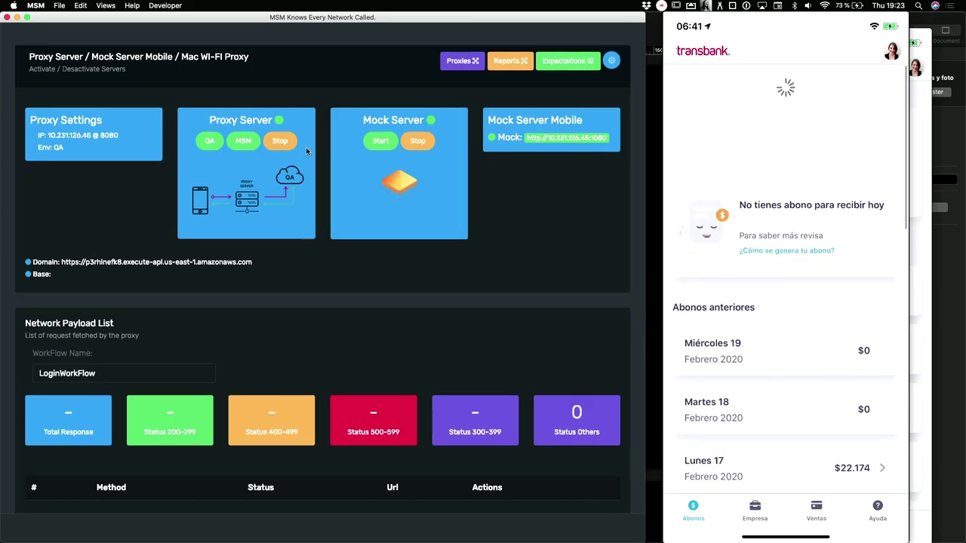
Inspect the captured obtenerabono/v2/payment call's request metadata and response body, and close its details.
scroll(268, 306, down, 8)
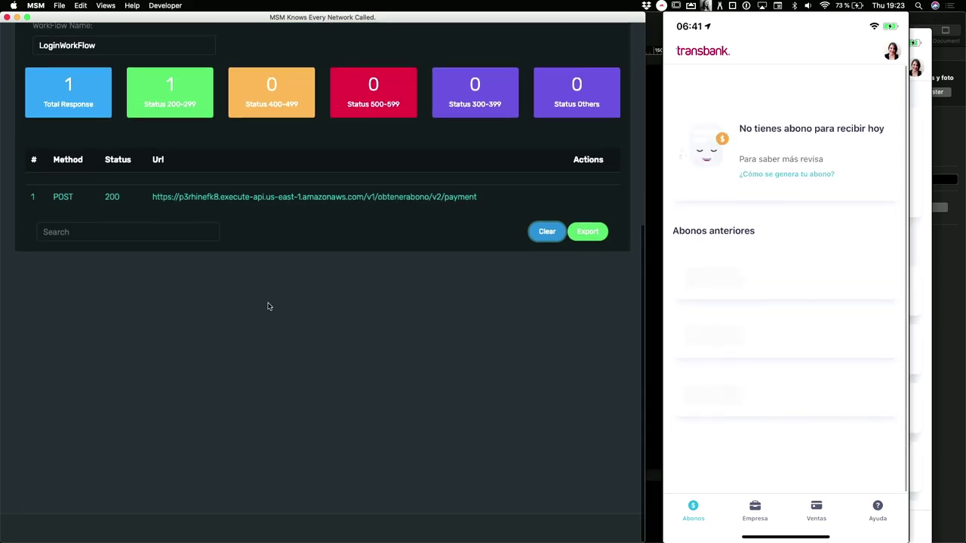
click(272, 197)
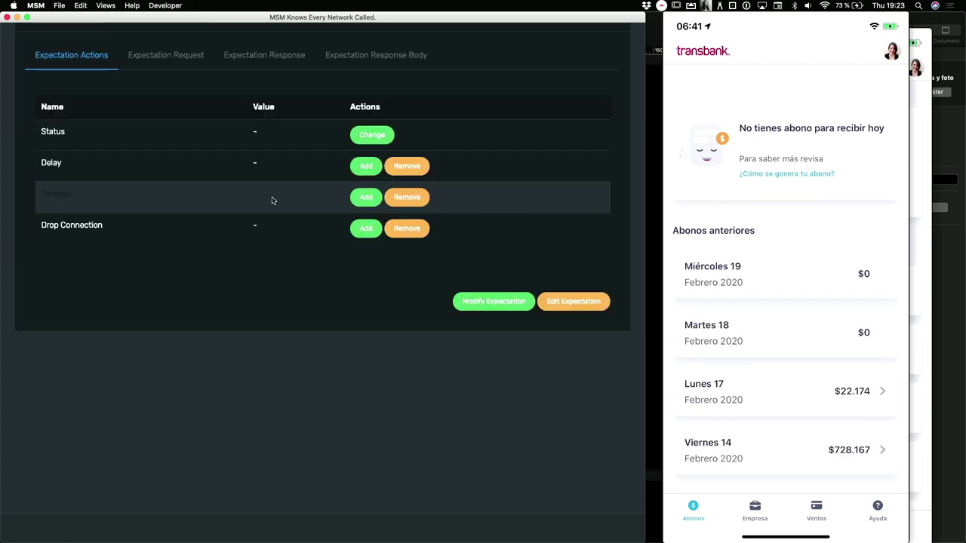
scroll(202, 204, up, 3)
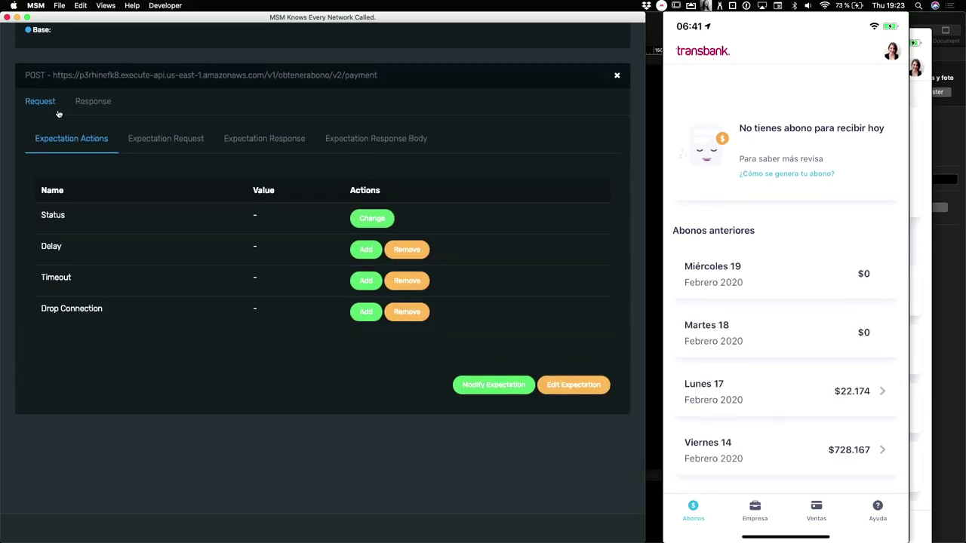
click(54, 109)
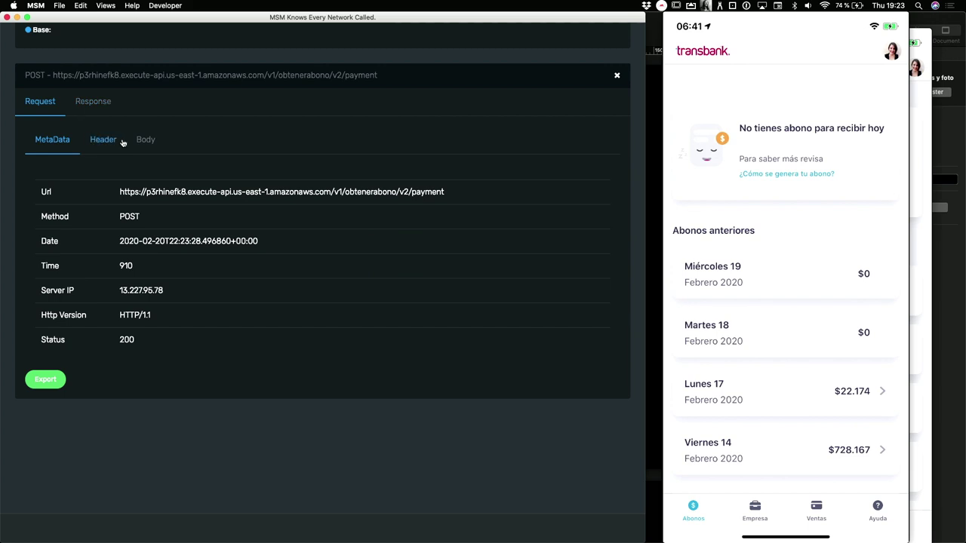
click(96, 106)
click(139, 141)
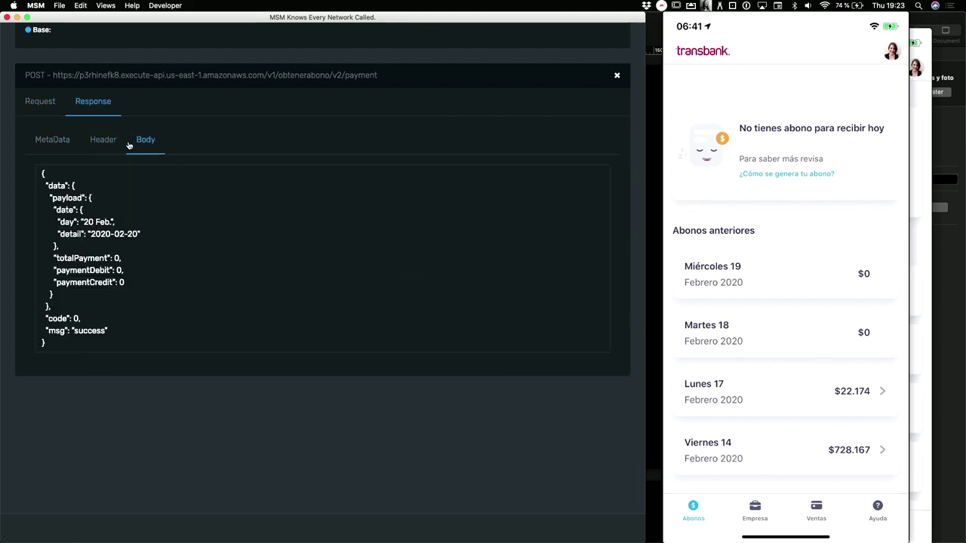
click(54, 108)
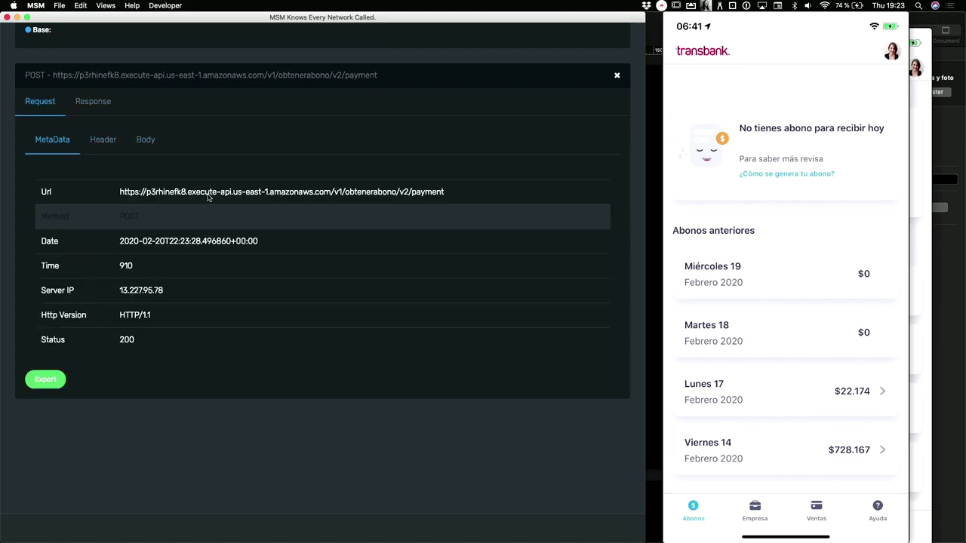
click(616, 76)
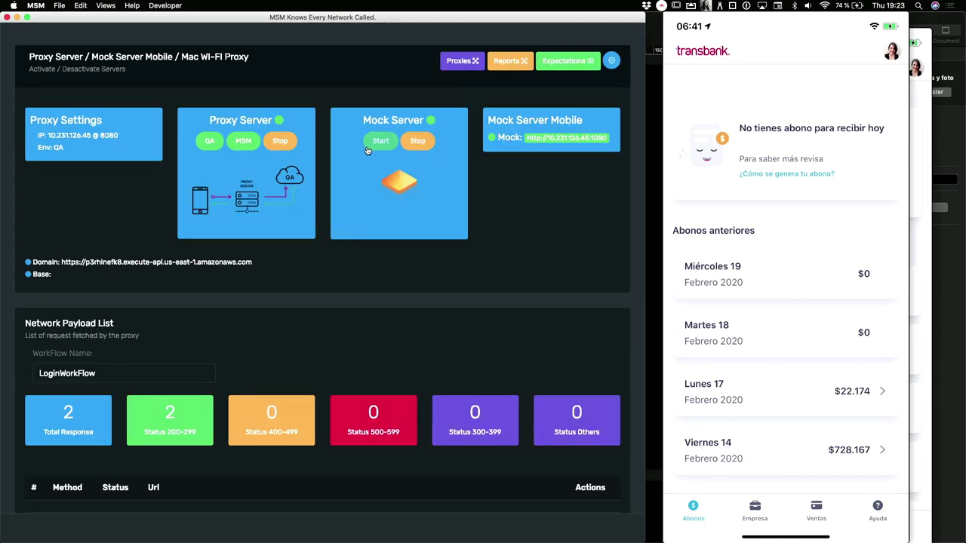
scroll(284, 175, down, 5)
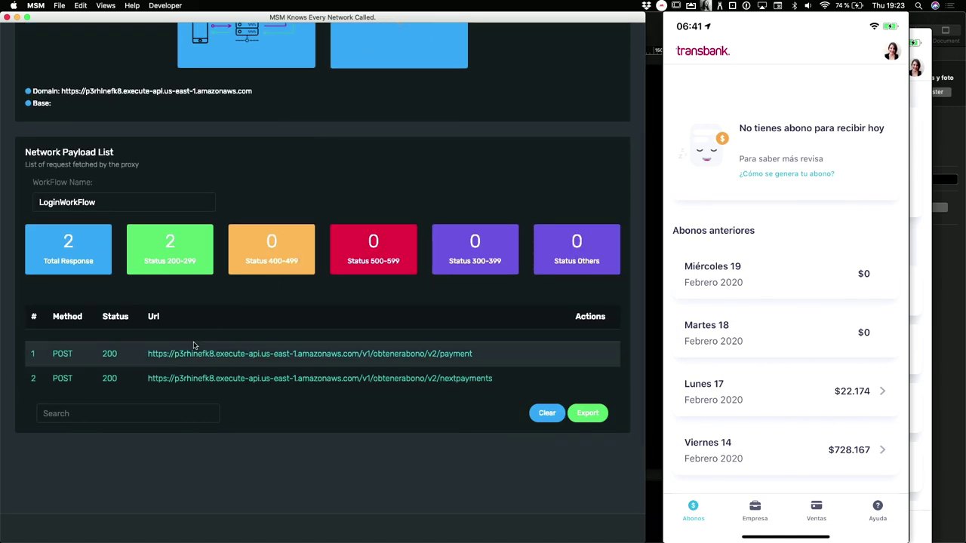
click(158, 404)
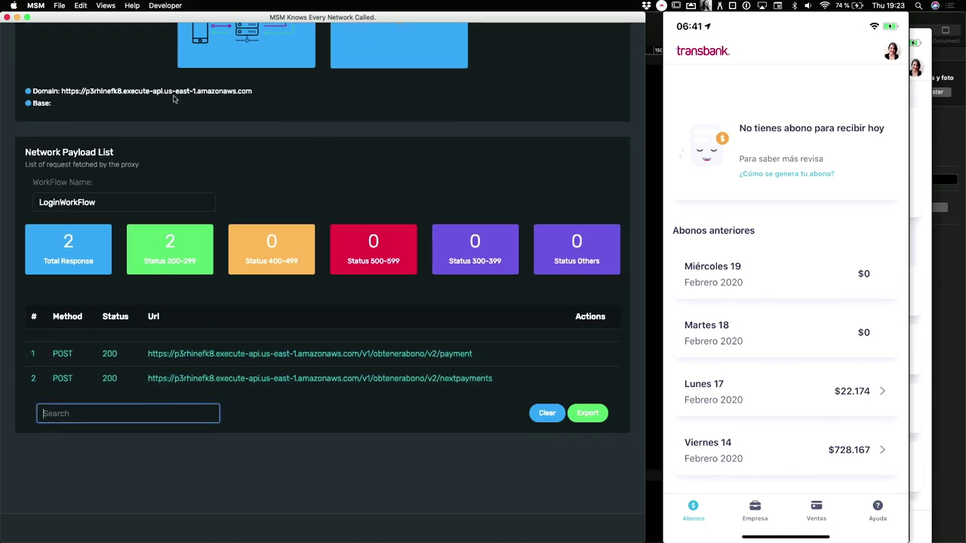
click(115, 194)
scroll(177, 195, up, 5)
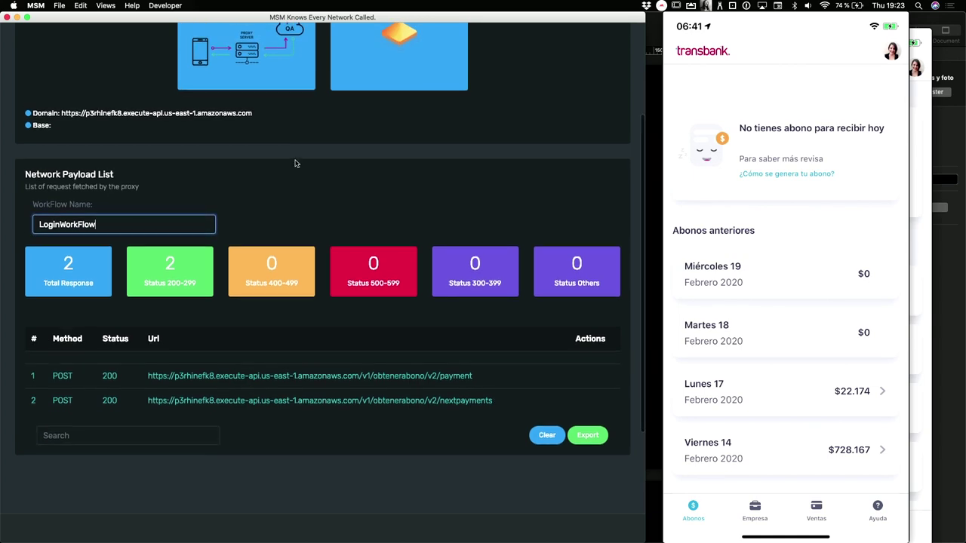
scroll(542, 349, down, 10)
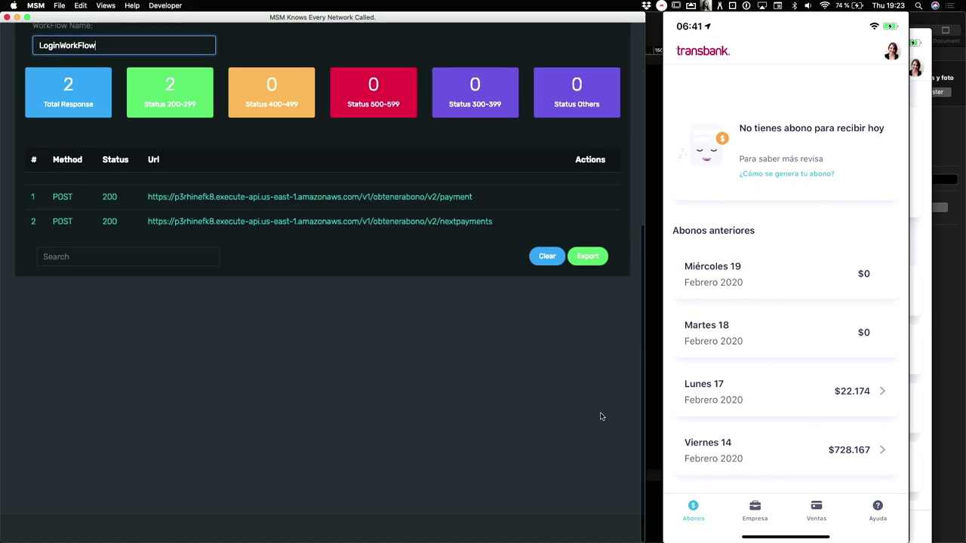
scroll(596, 260, up, 10)
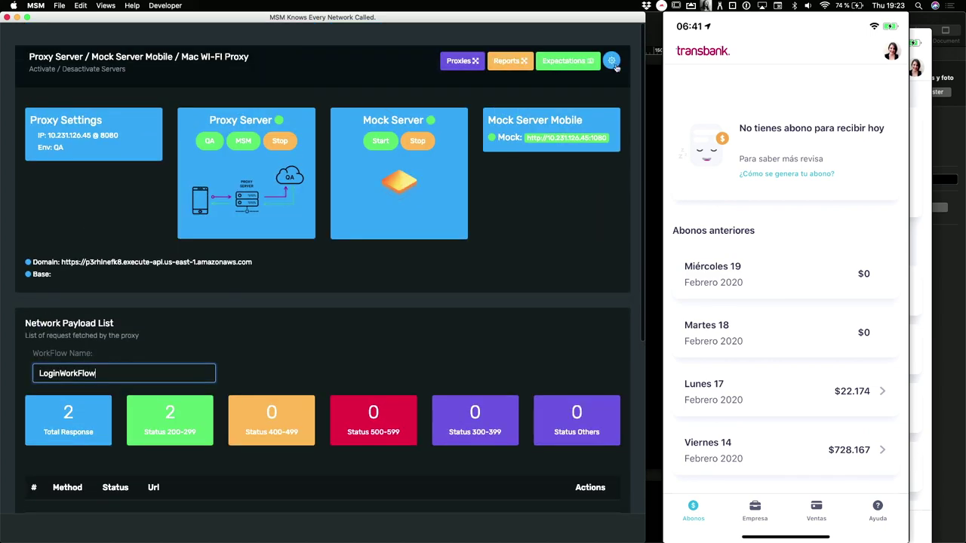
Open the expectations folder, examine the Sprints archives and the Sprint8MultiEmpresa folder structure, and return to MSM.
click(591, 67)
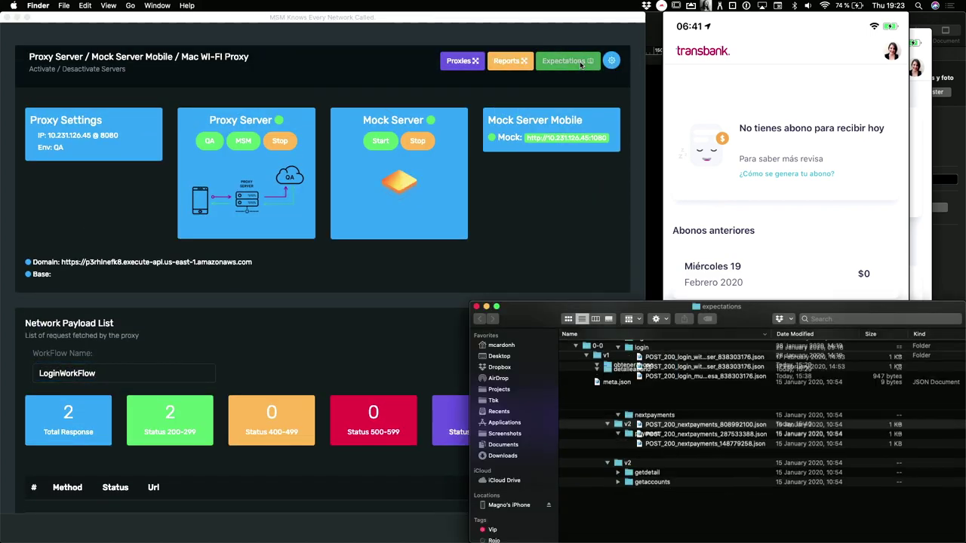
scroll(702, 413, up, 5)
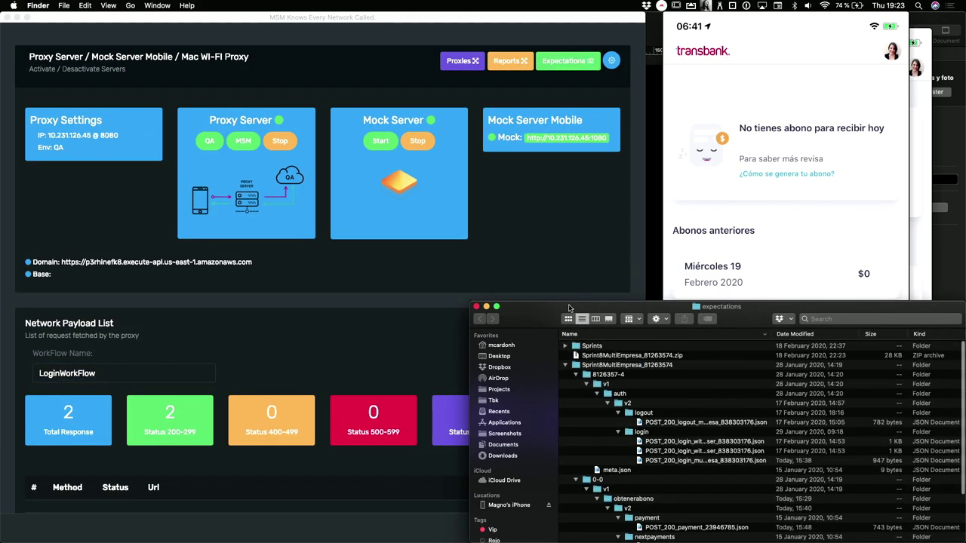
drag(544, 317, 489, 117)
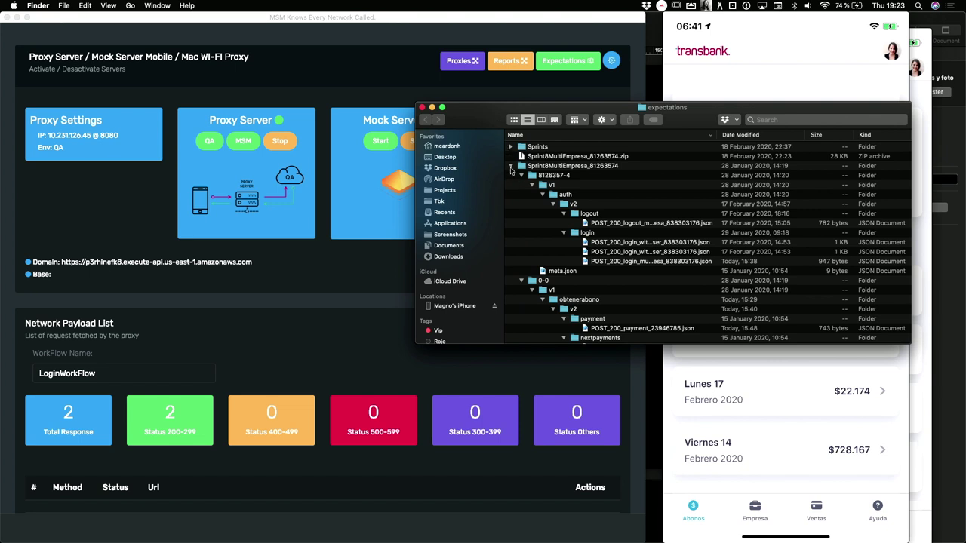
click(511, 167)
click(512, 148)
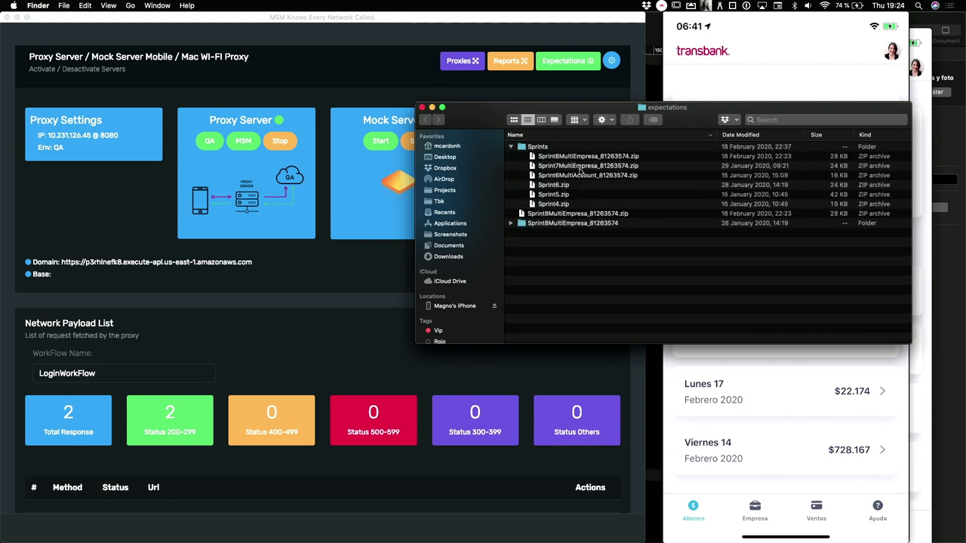
click(517, 223)
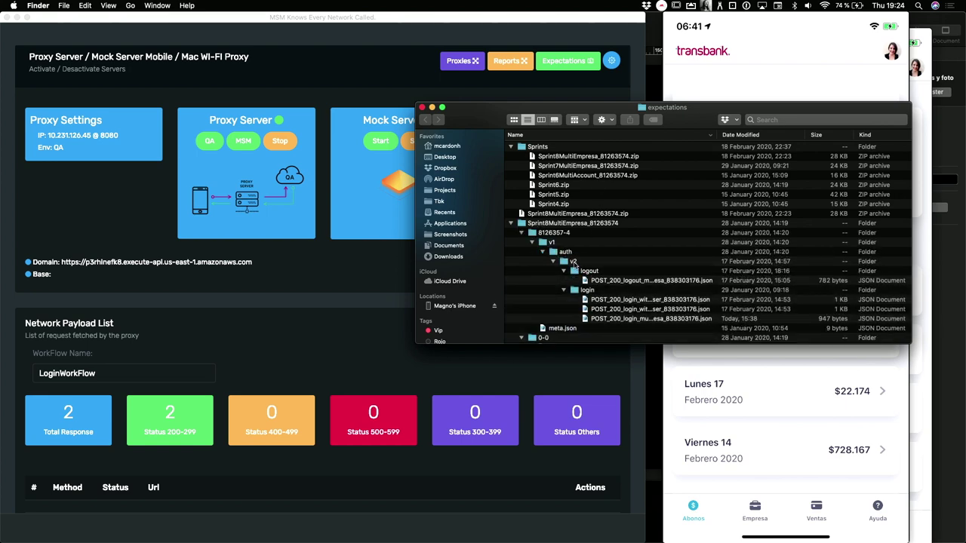
click(419, 101)
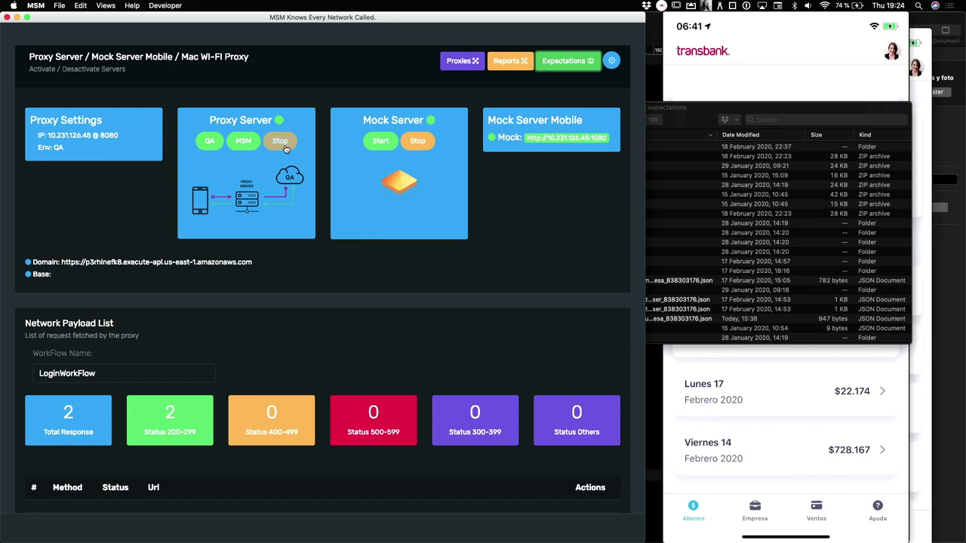
Switch the proxy to MSM mode, and stop and restart the mock server.
click(243, 141)
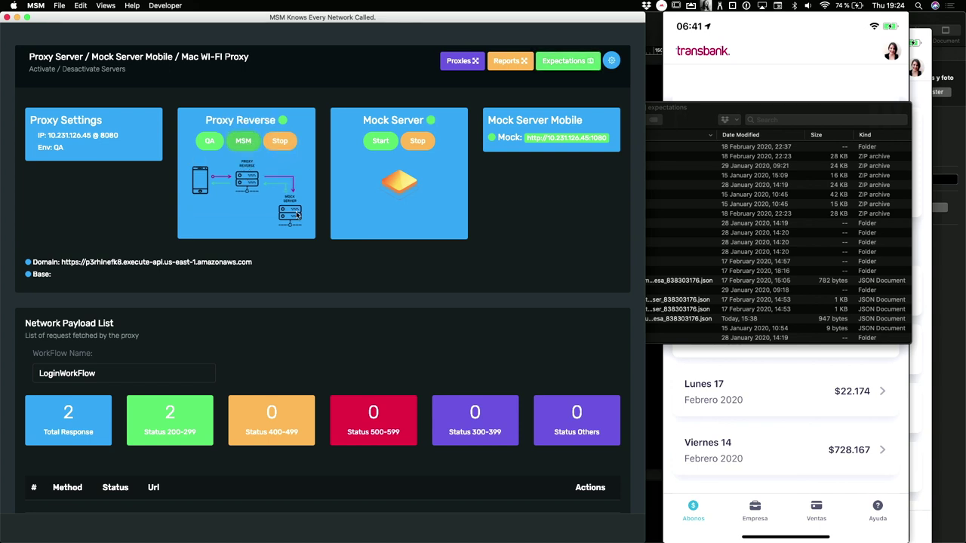
click(417, 140)
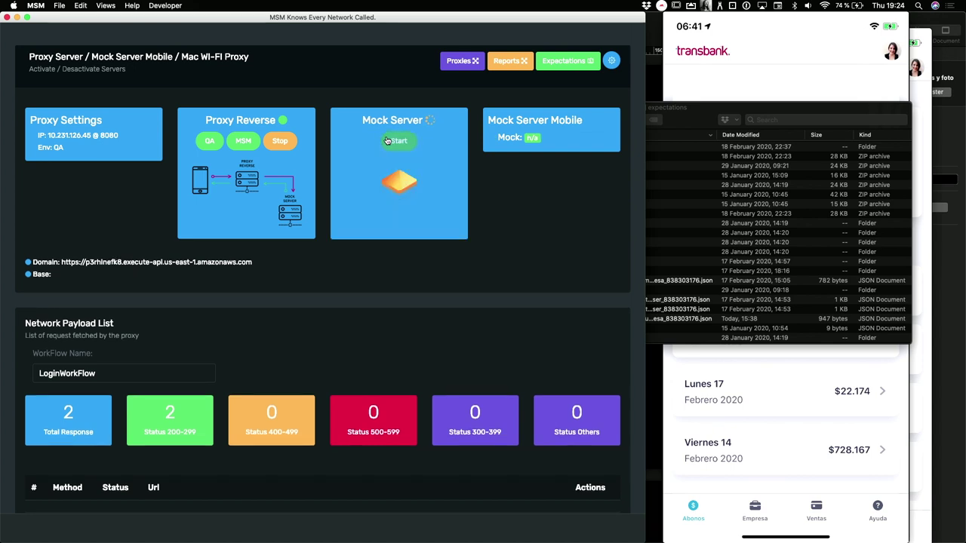
click(386, 141)
Examine the endpoints loaded into the mock server in the Network Payload List and the mirrored phone app's payments.
scroll(373, 177, down, 5)
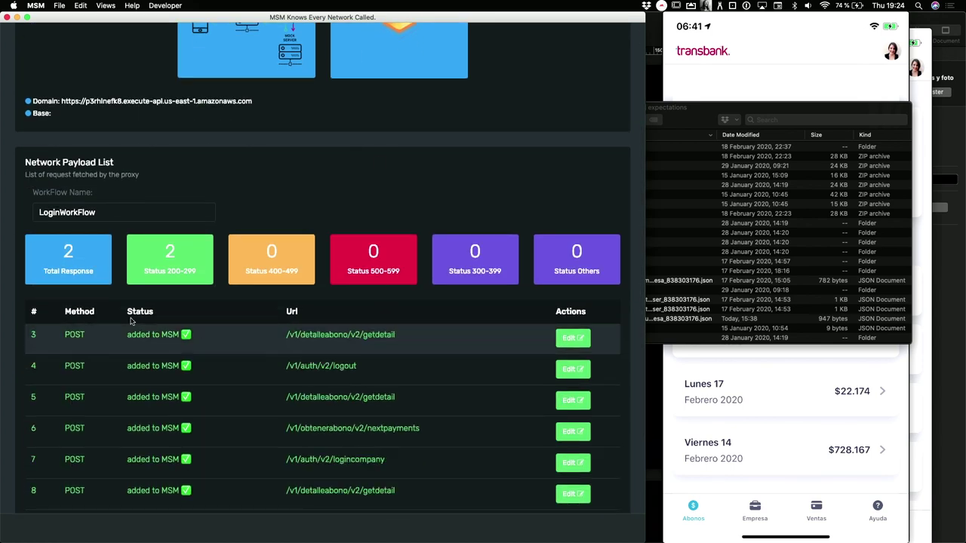
scroll(354, 427, down, 10)
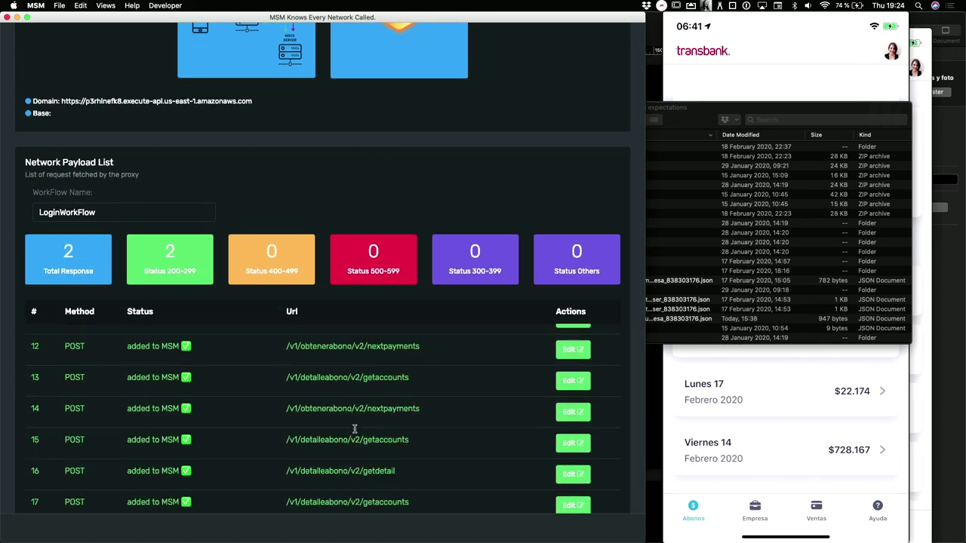
click(153, 408)
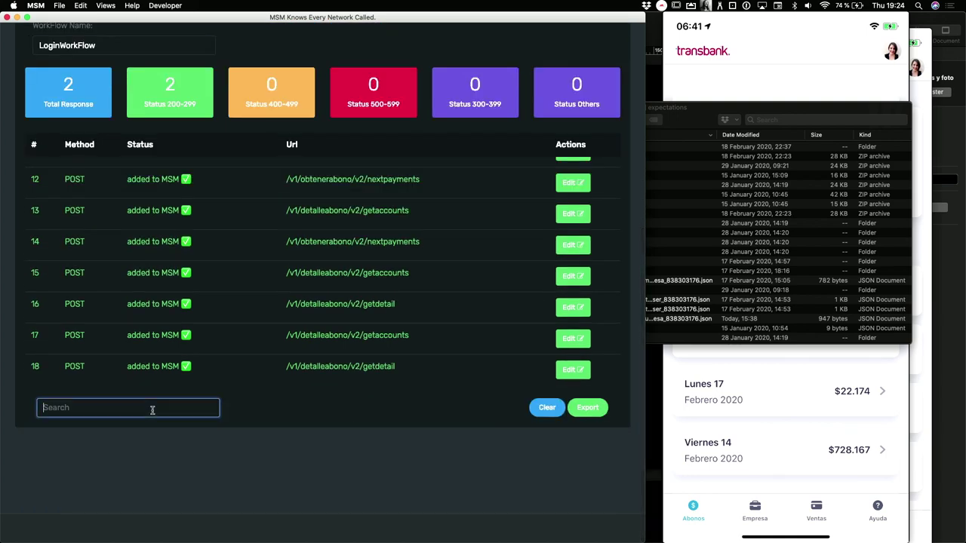
text(p)
key(BackSpace)
click(800, 408)
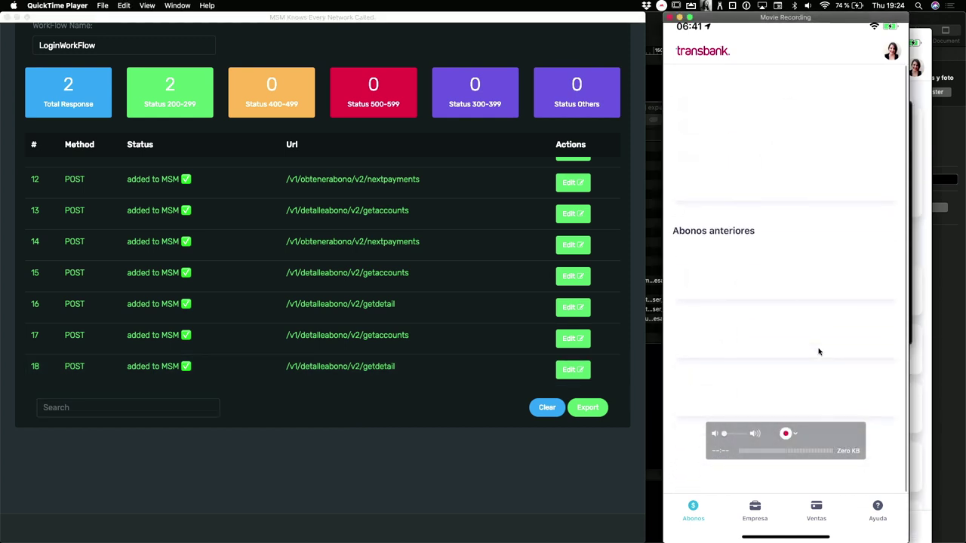
scroll(501, 319, up, 10)
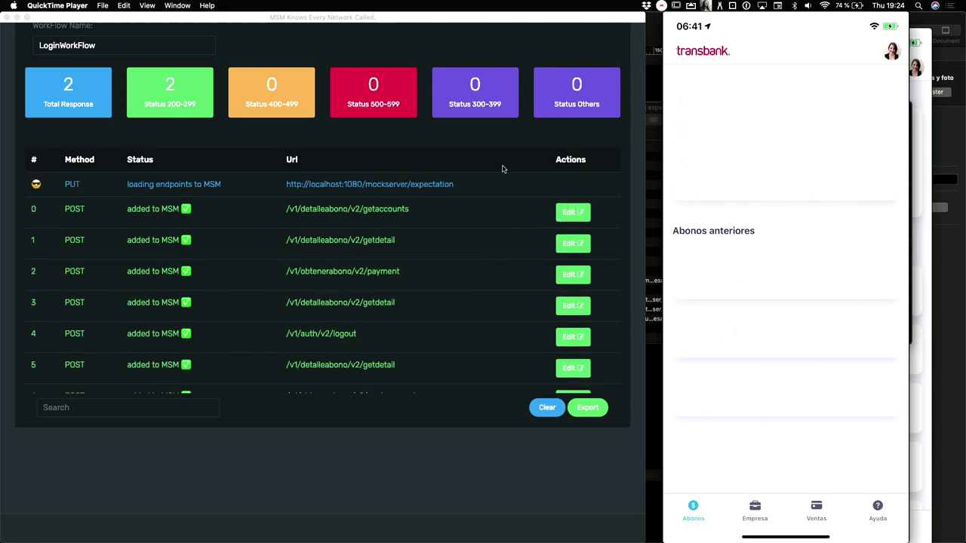
scroll(503, 169, up, 5)
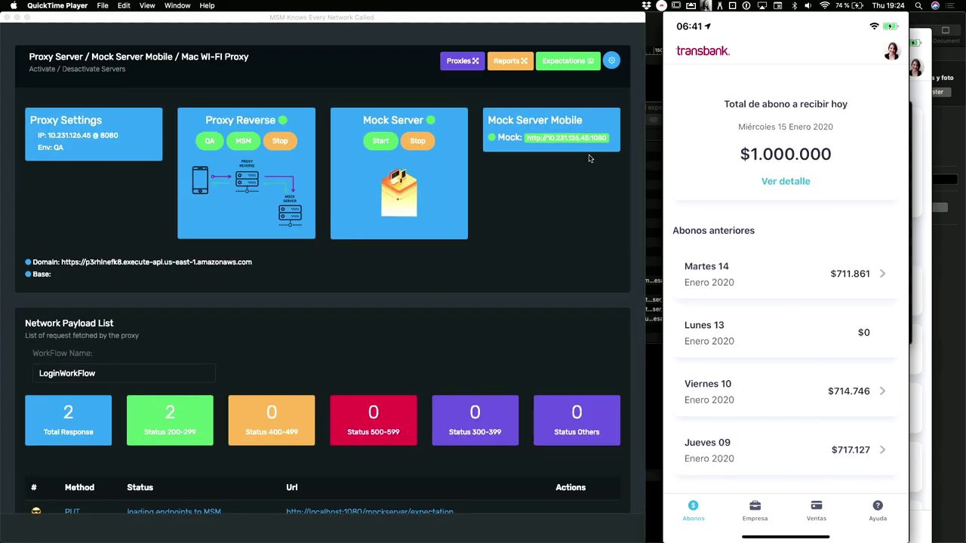
scroll(588, 189, down, 5)
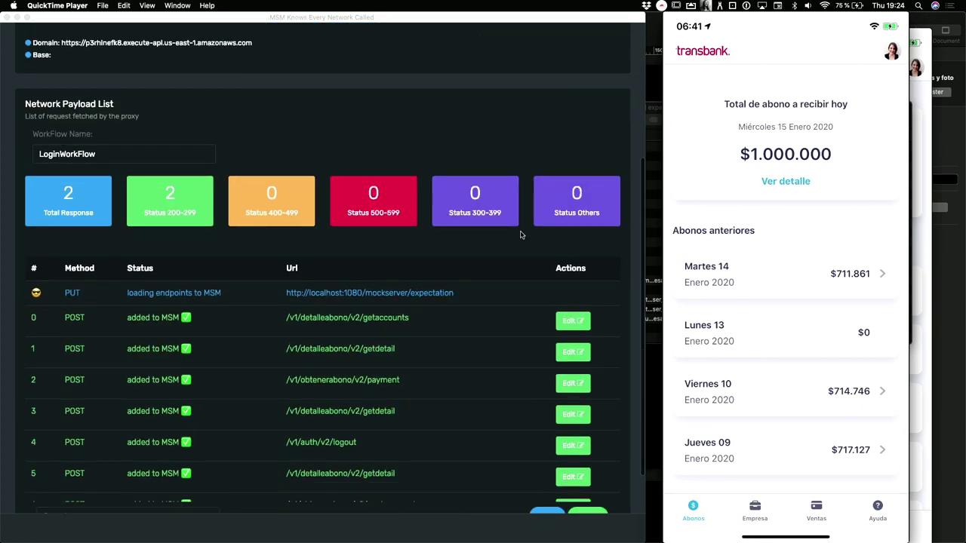
Filter the Network Payload List by "payment" and open the /v1/obtenerabono/v2/payment endpoint for editing.
scroll(485, 292, down, 10)
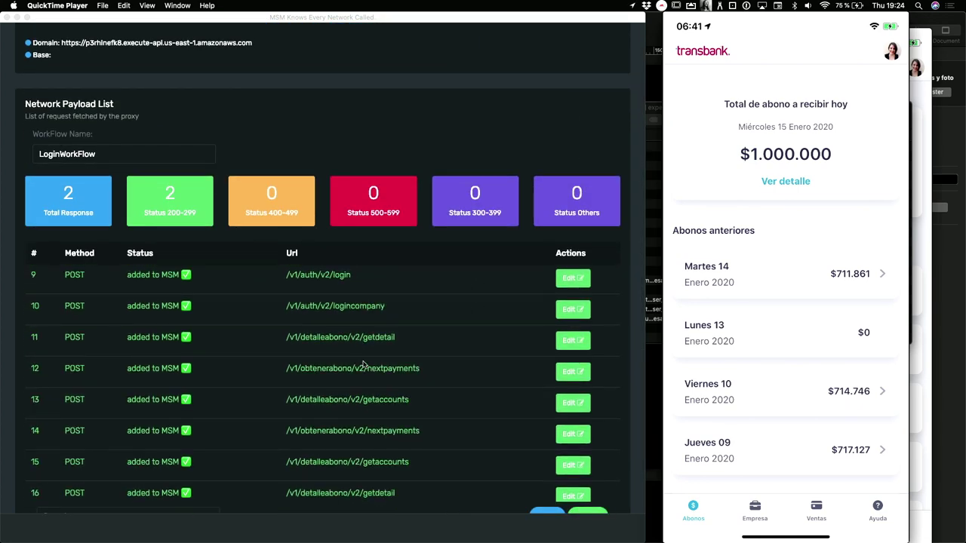
click(161, 407)
text(p)
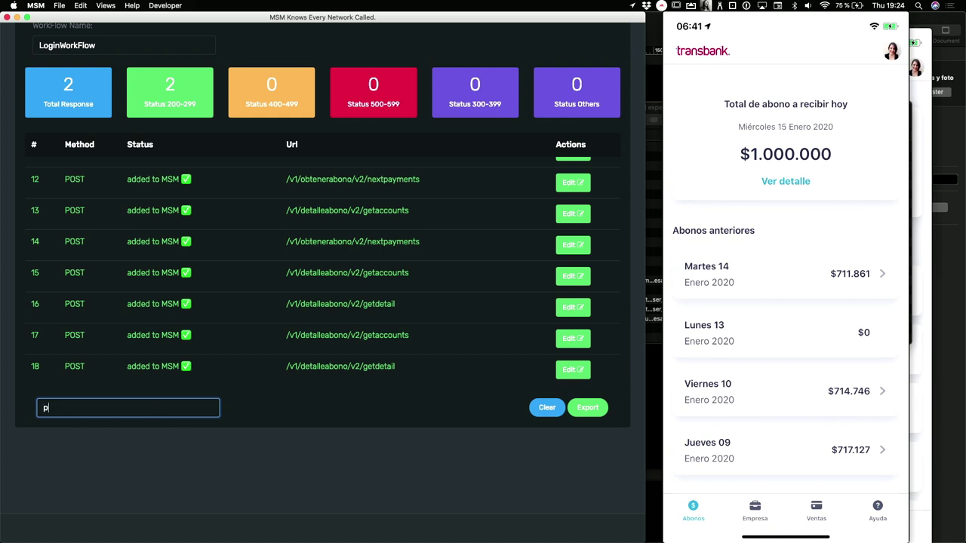
text(ayment)
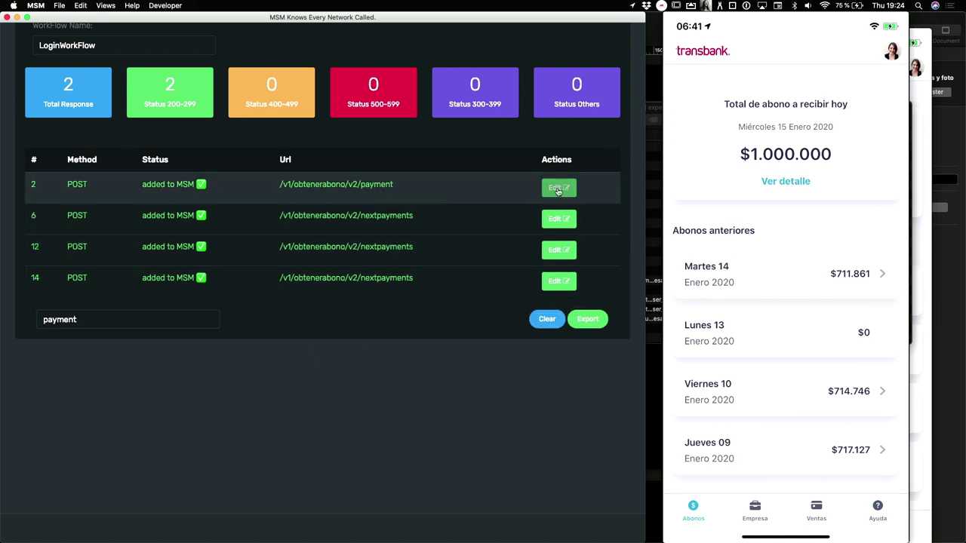
click(557, 188)
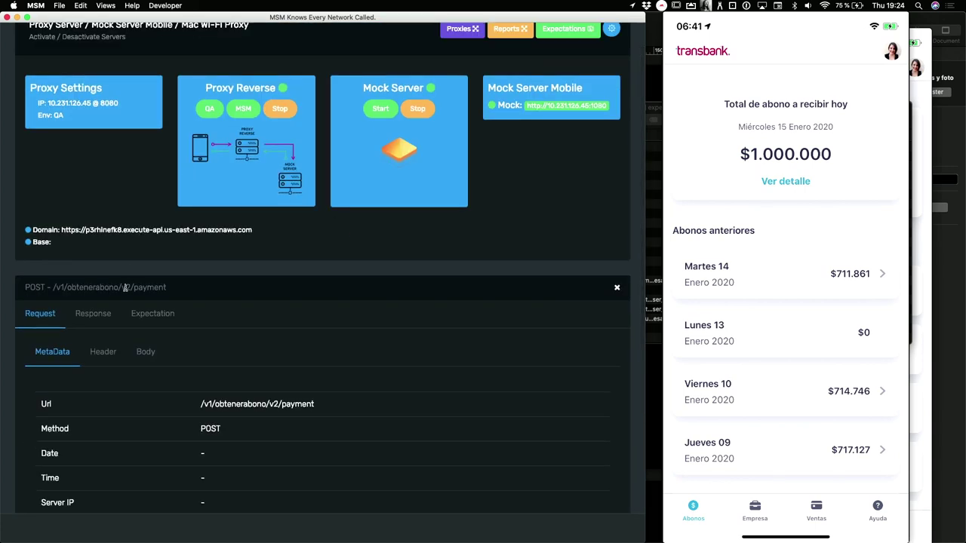
Examine the payment endpoint's expectation actions, expectation request, expectation response and expectation response body.
click(158, 314)
scroll(196, 294, down, 4)
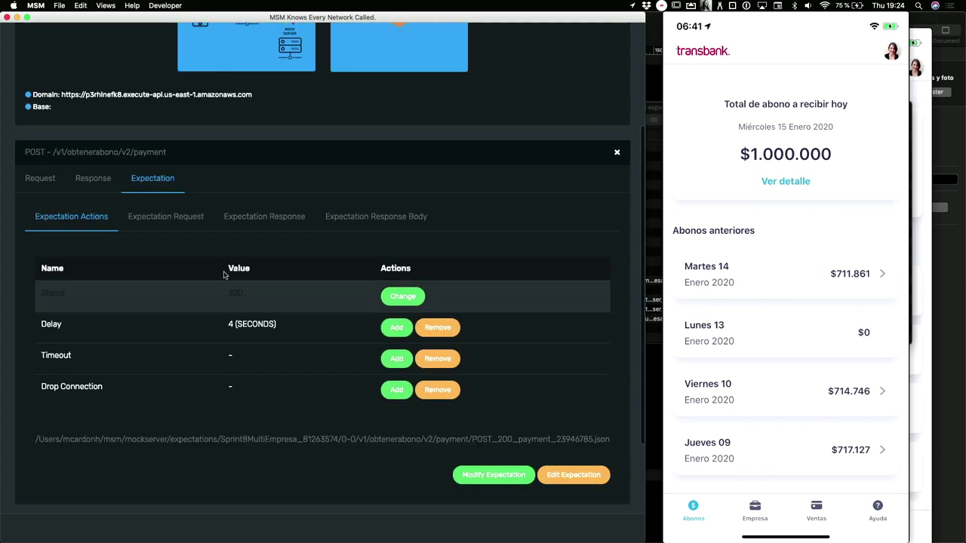
click(203, 220)
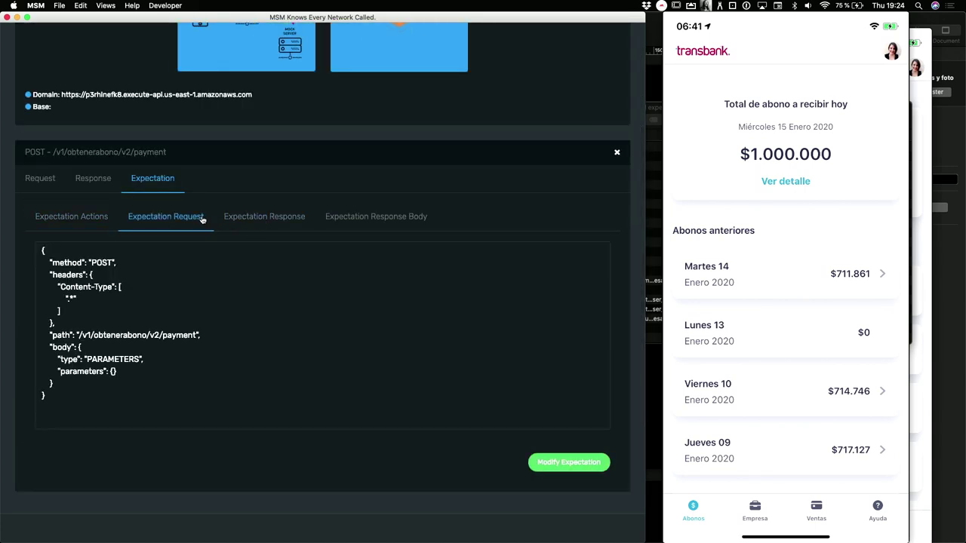
click(246, 220)
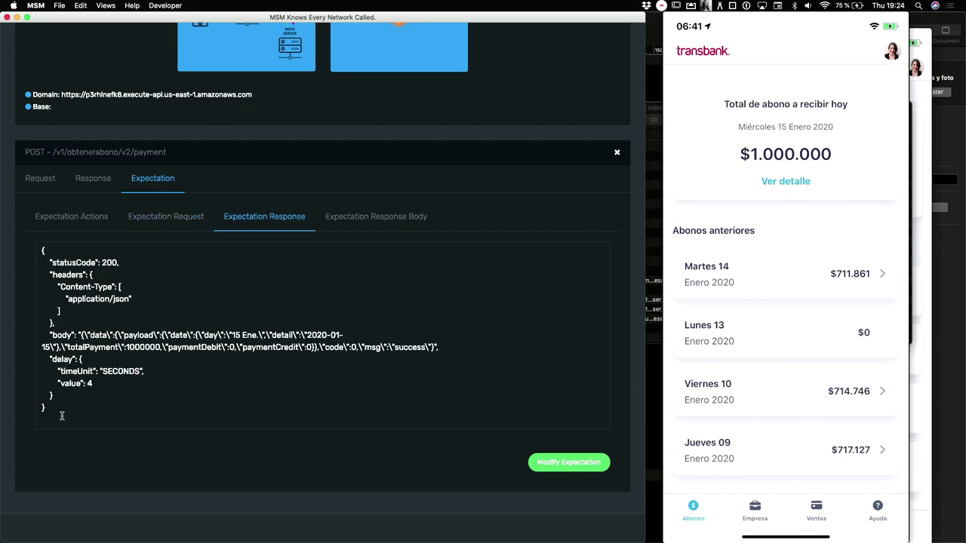
click(360, 221)
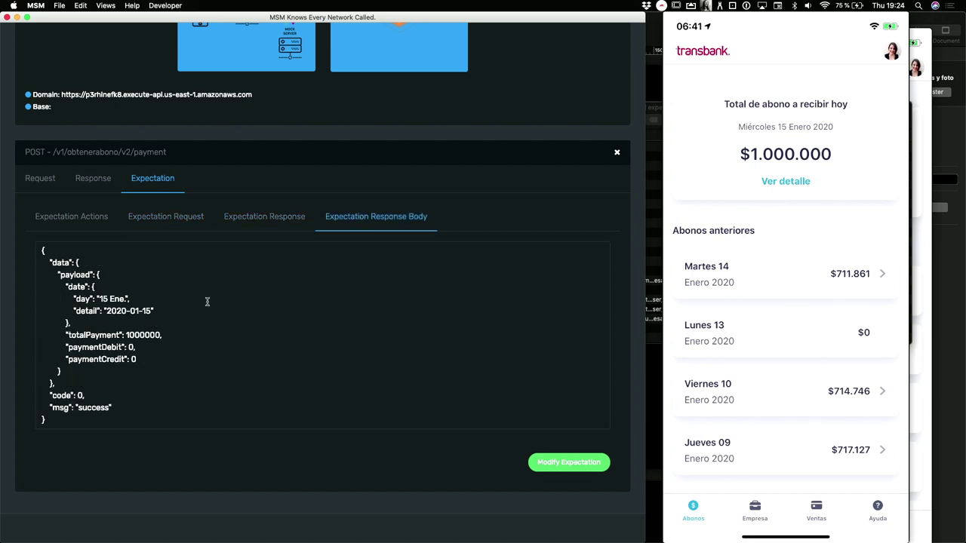
Set totalPayment to 10000000 in the payment endpoint's expectation response body, save the modified expectation and close its details.
click(135, 332)
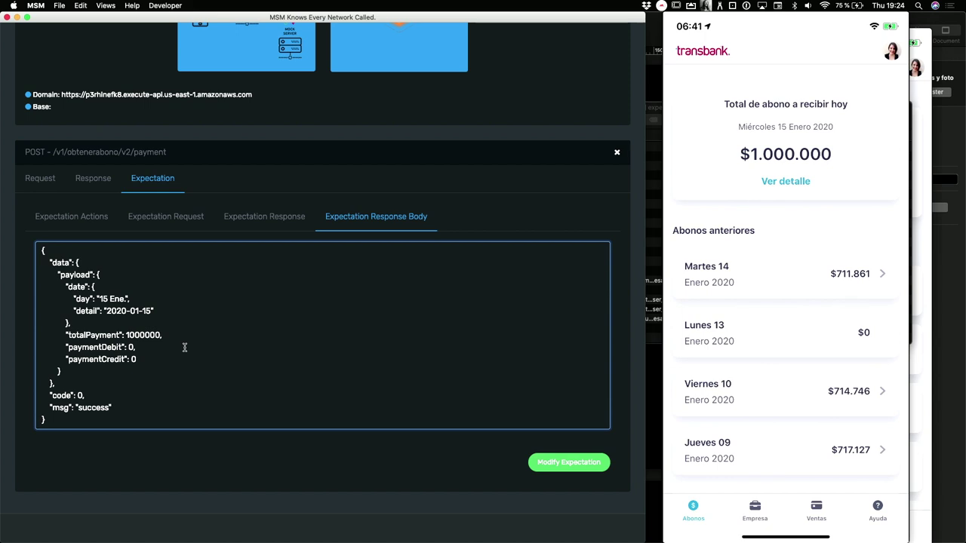
text(0)
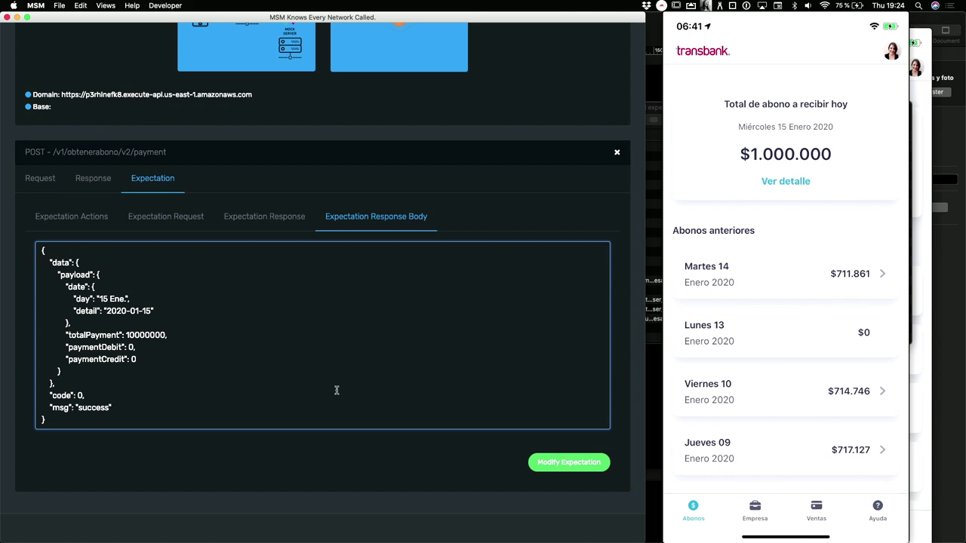
click(540, 464)
scroll(456, 321, up, 3)
scroll(455, 321, up, 2)
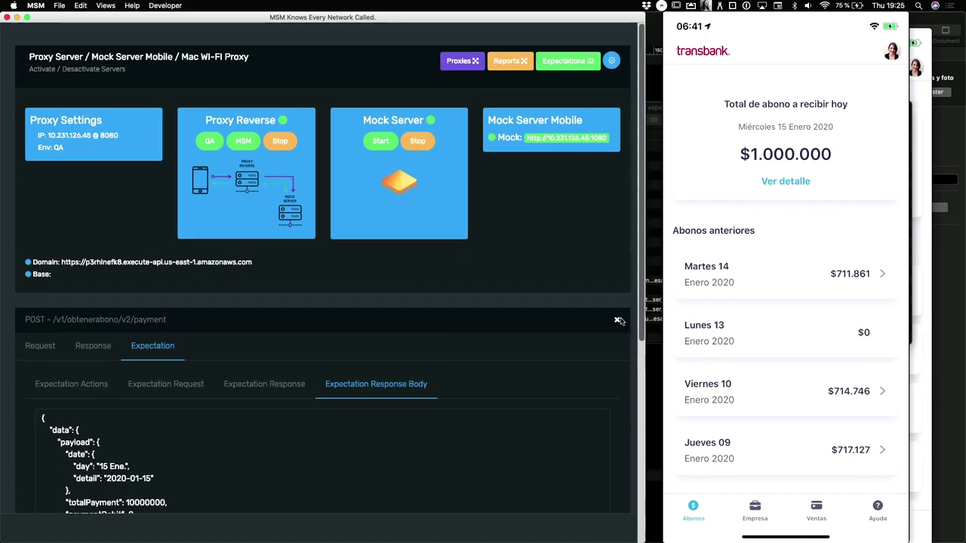
click(617, 322)
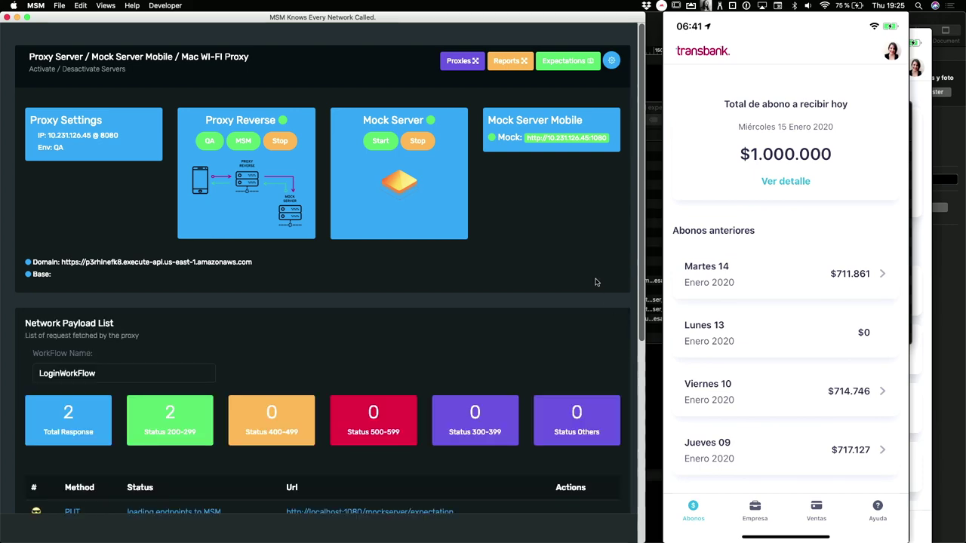
Reload MSM and check the mirrored phone app's payment total and the endpoints in the Network Payload List.
key(super+r)
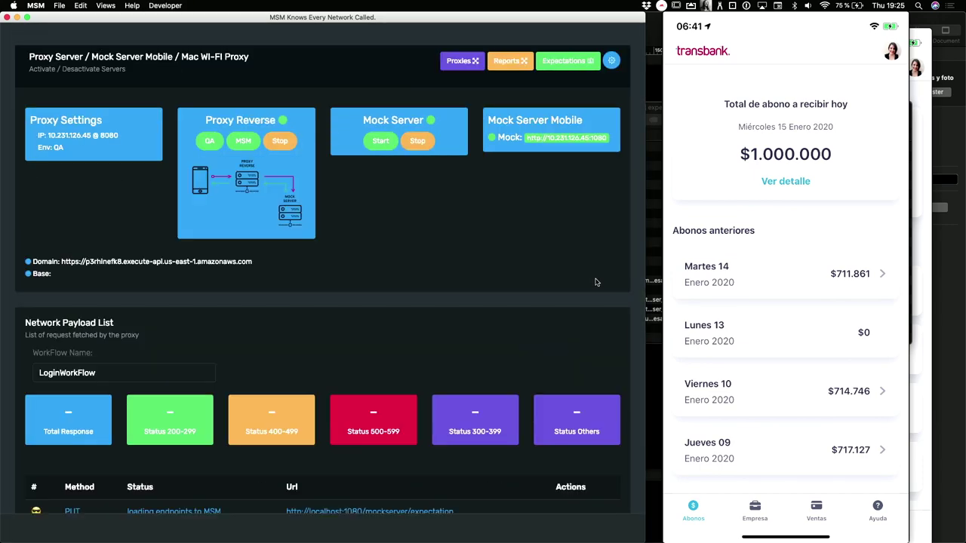
scroll(698, 237, up, 5)
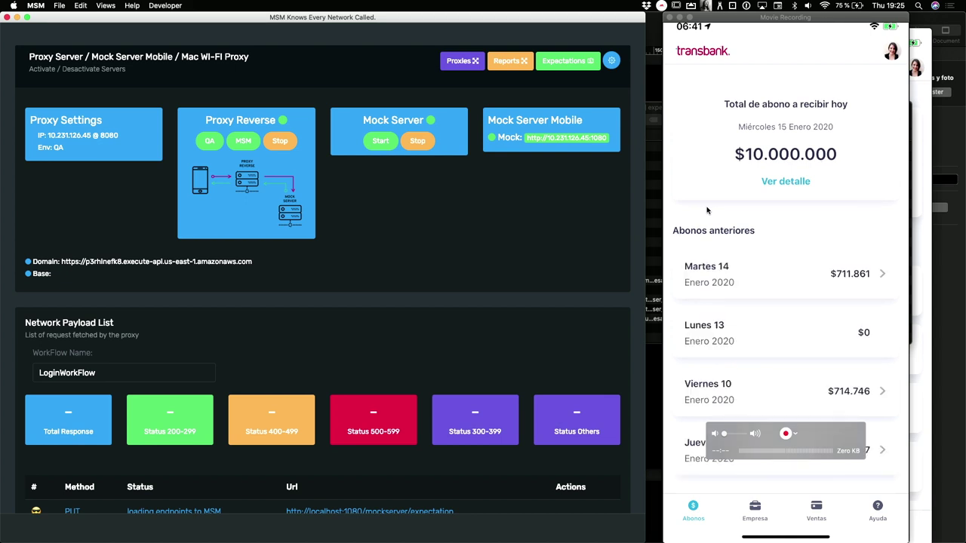
scroll(509, 226, down, 3)
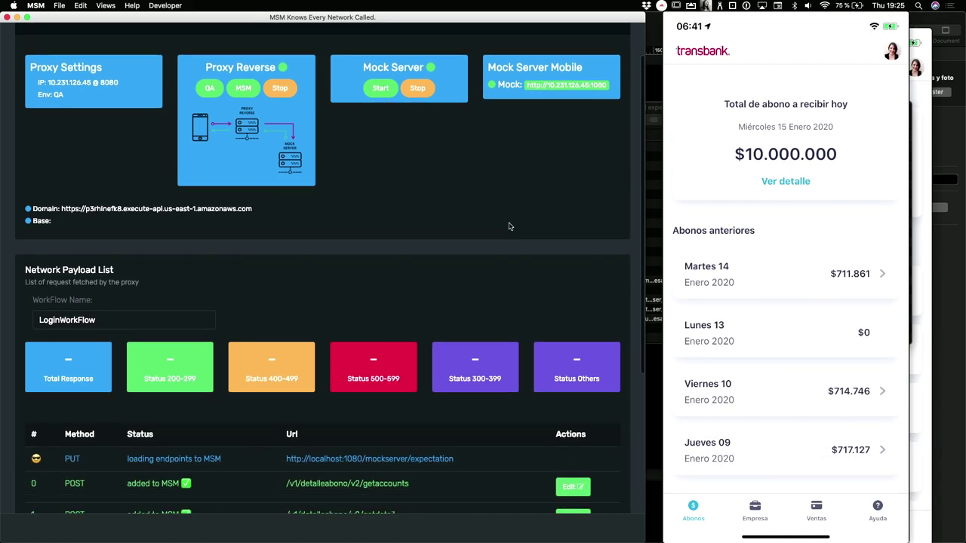
scroll(508, 226, down, 5)
scroll(201, 252, up, 2)
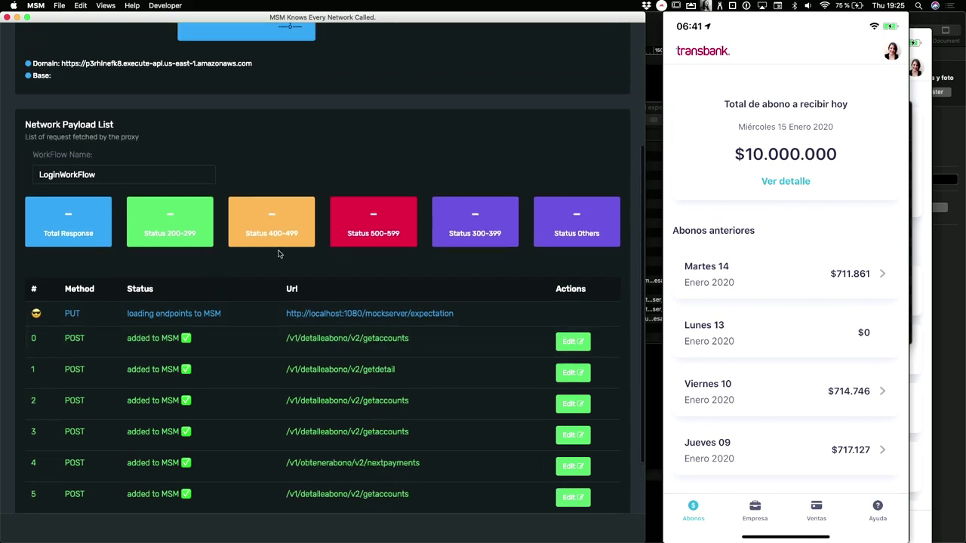
scroll(277, 255, down, 2)
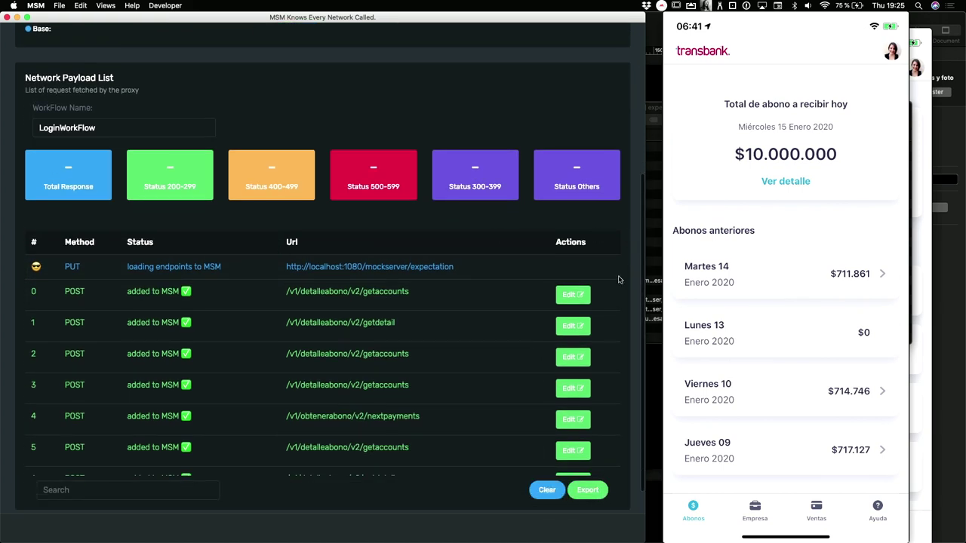
Open the first /v1/detalleabono/v2/getaccounts endpoint and examine its expectation actions, expectation response and expectation response body.
click(580, 293)
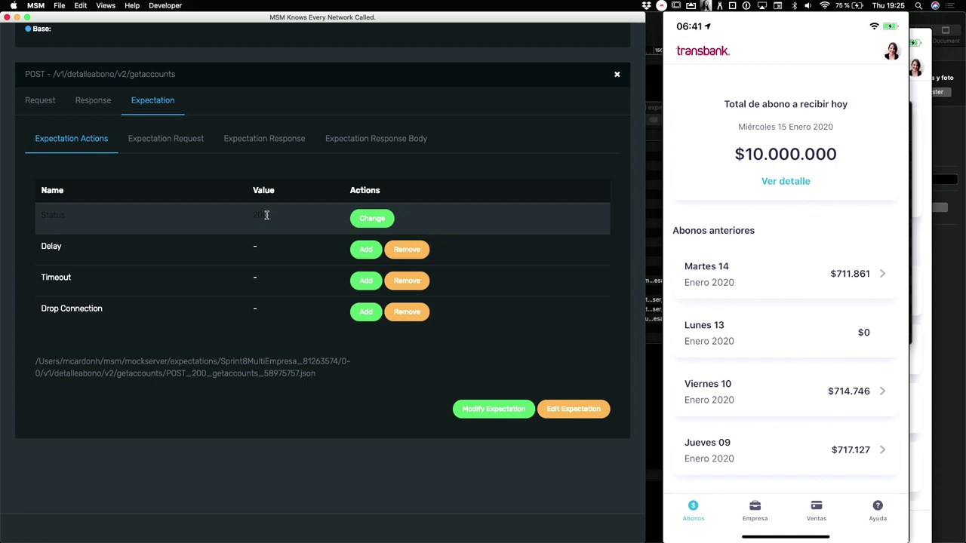
scroll(287, 217, up, 2)
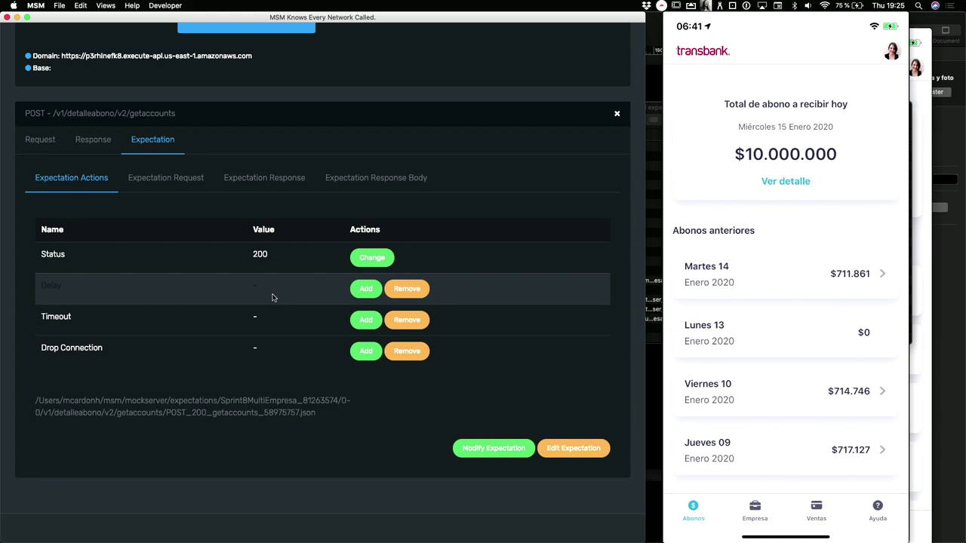
scroll(273, 294, up, 1)
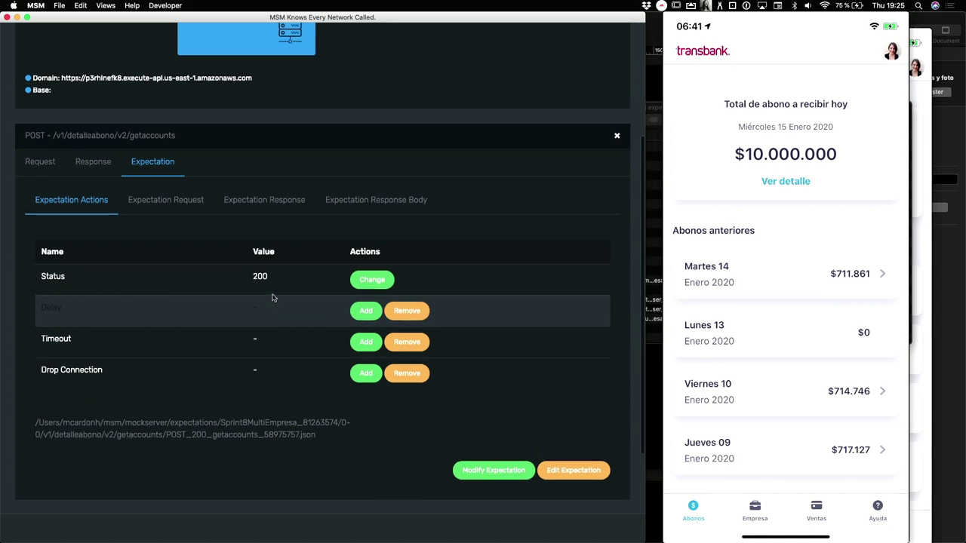
scroll(249, 287, up, 1)
click(264, 220)
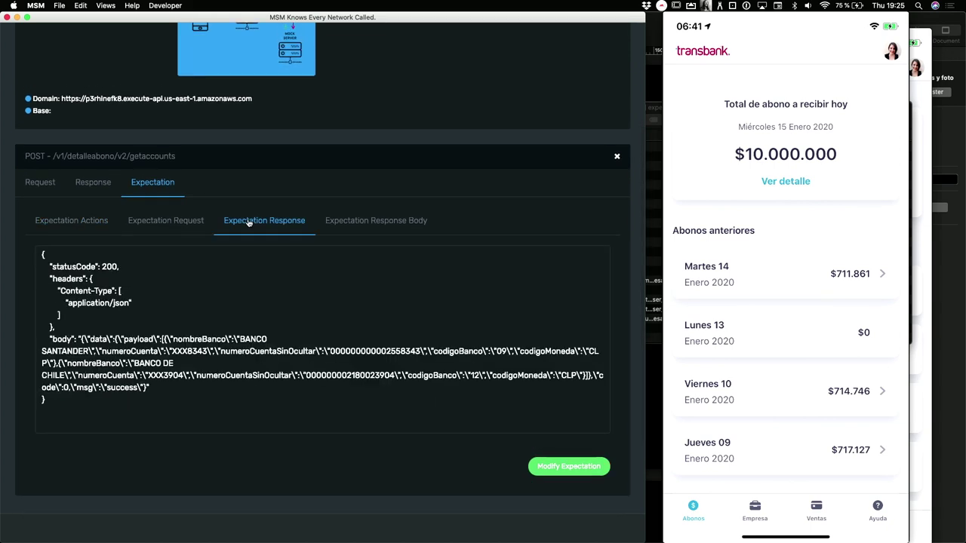
click(380, 220)
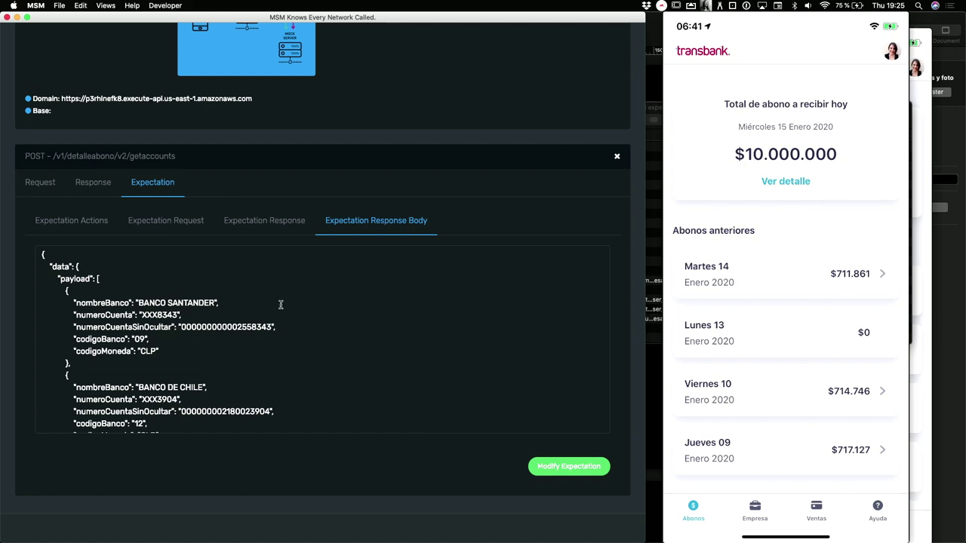
scroll(280, 305, up, 5)
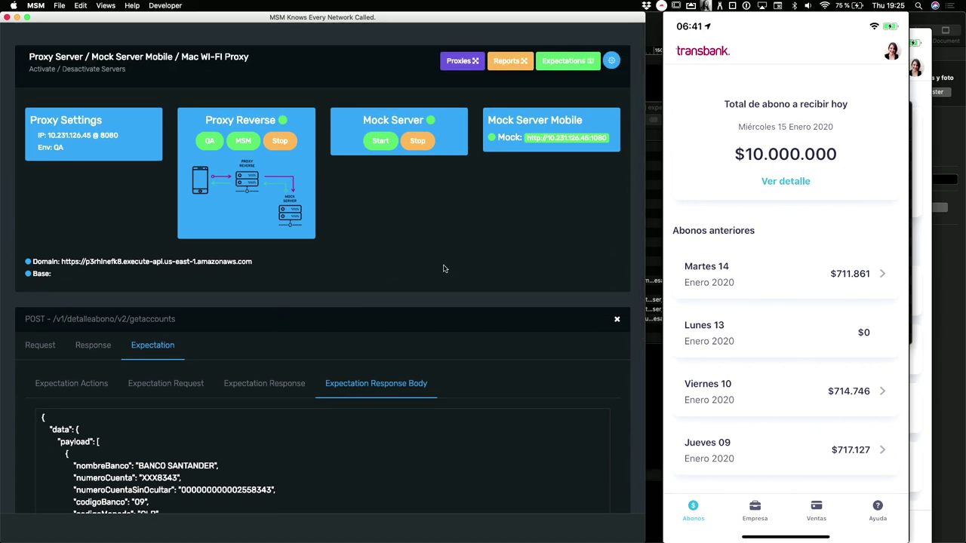
Bring the other mirrored phone window forward, and switch to the MSM_EVERIS.key presentation in Keynote.
click(844, 168)
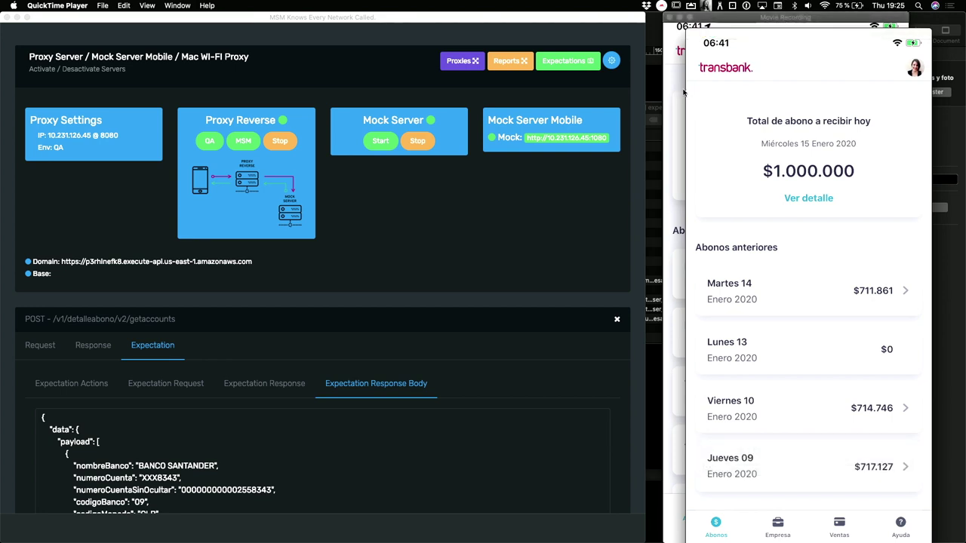
key(super+Tab)
key(super+Tab)
key(super+Tab)
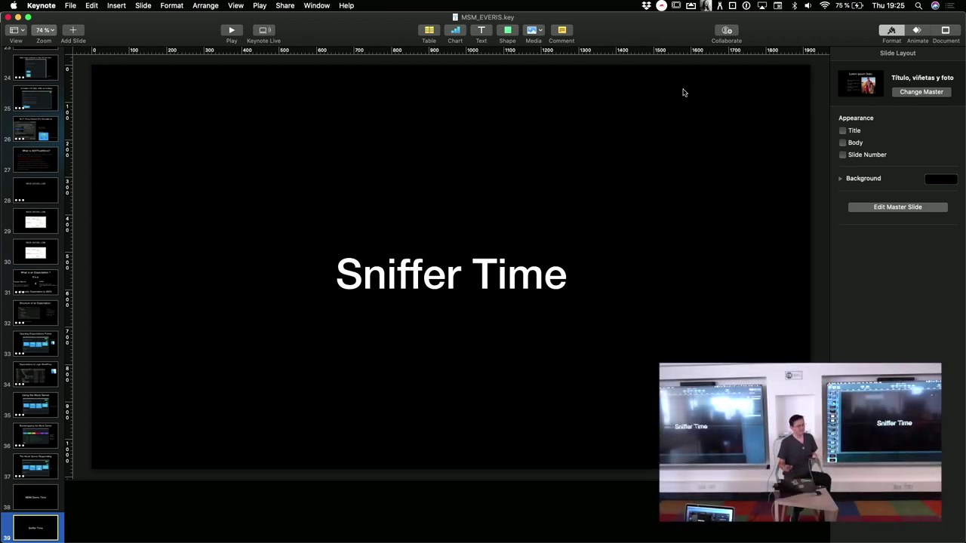
Play the slideshow from the "Mock Server Time" slide and advance to the "Where is the Swift ?" slide.
scroll(31, 377, down, 5)
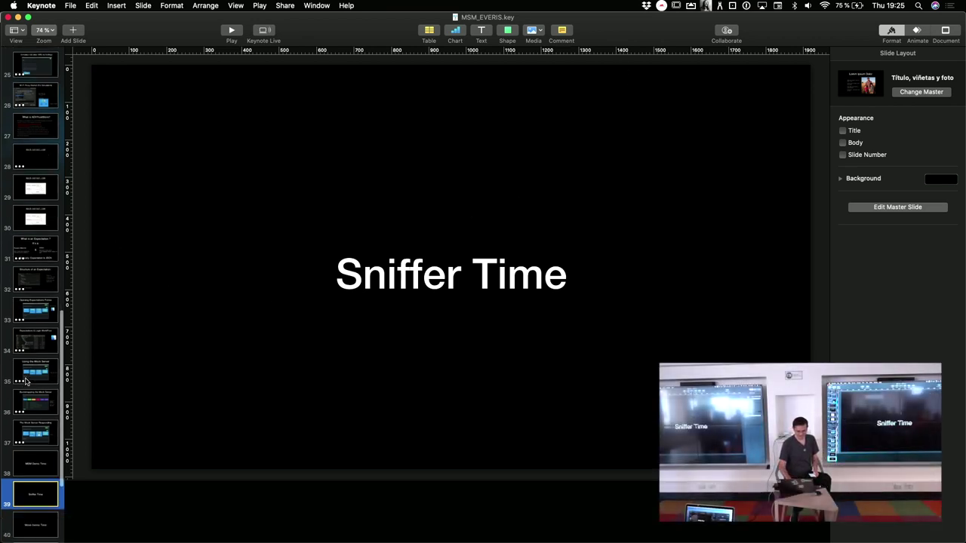
click(33, 397)
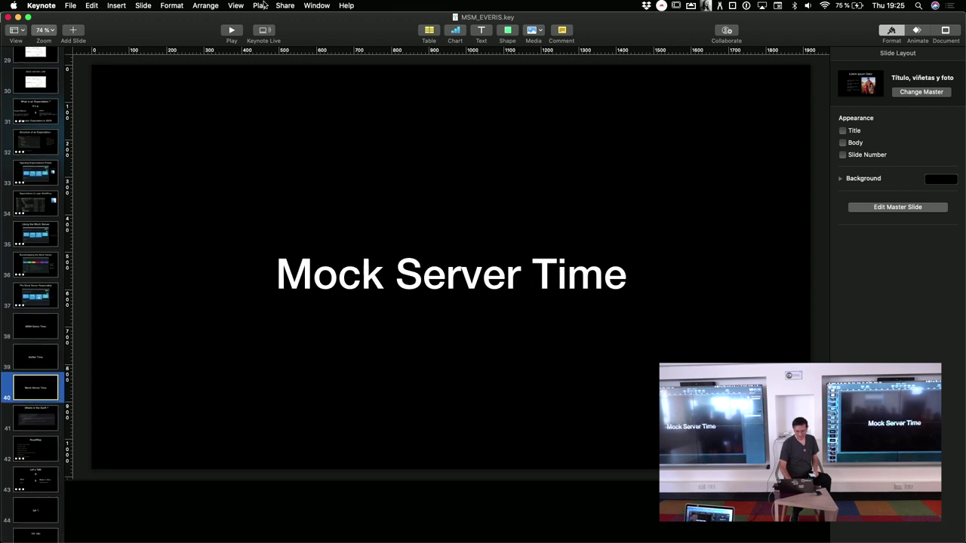
click(231, 31)
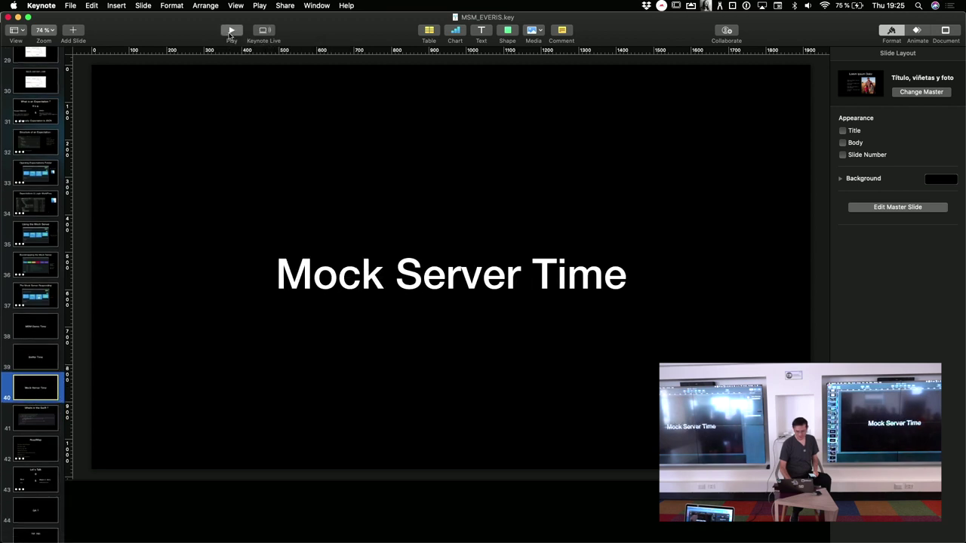
key(Right)
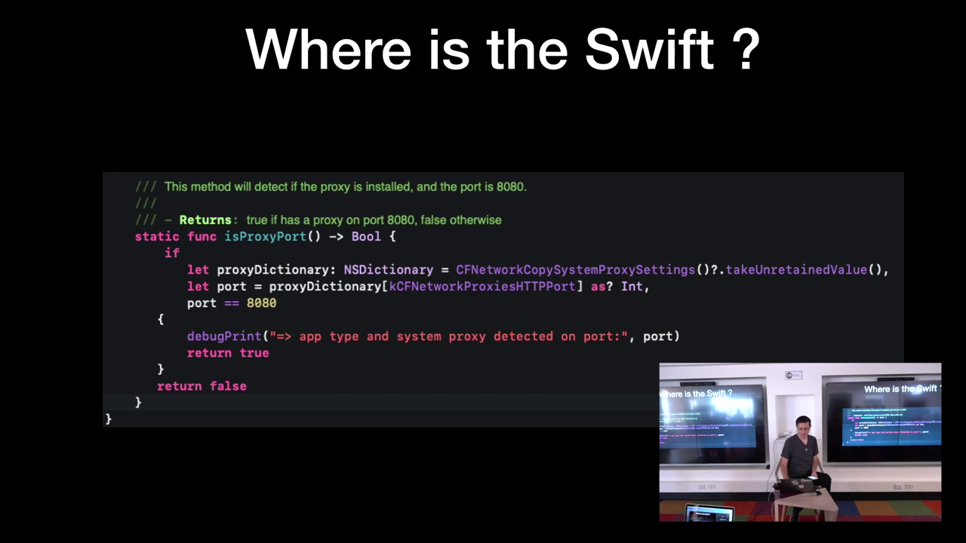